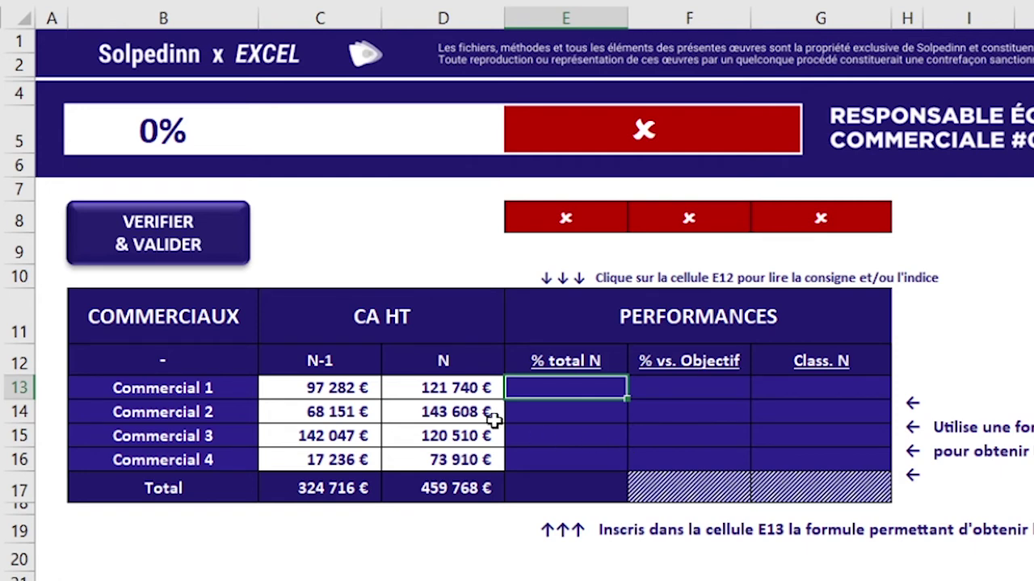
# Enter =D13/D17 in E13 so Commercial 1's share of total N sales shows 26%.
pyautogui.click(443, 393)
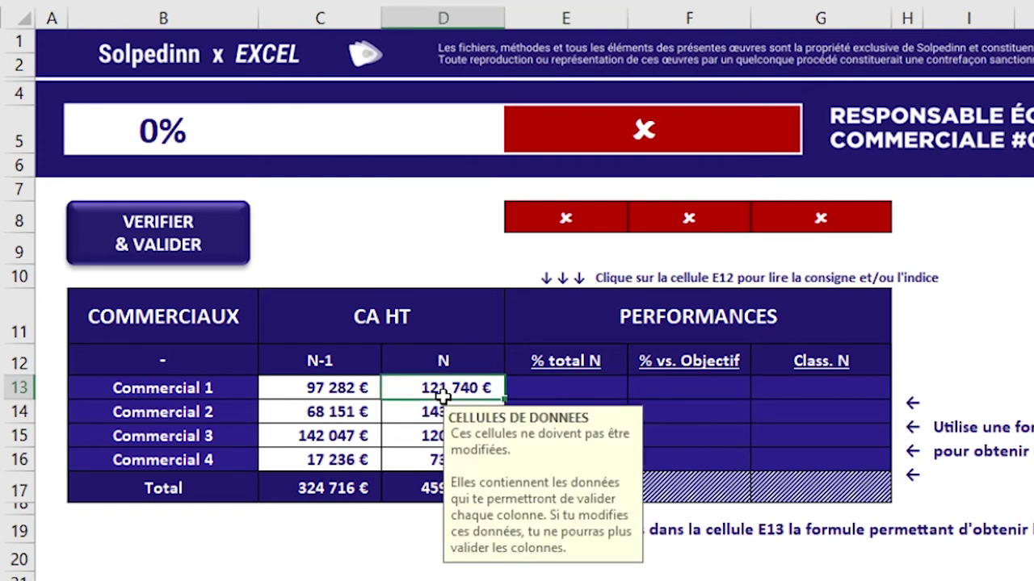
pyautogui.click(428, 485)
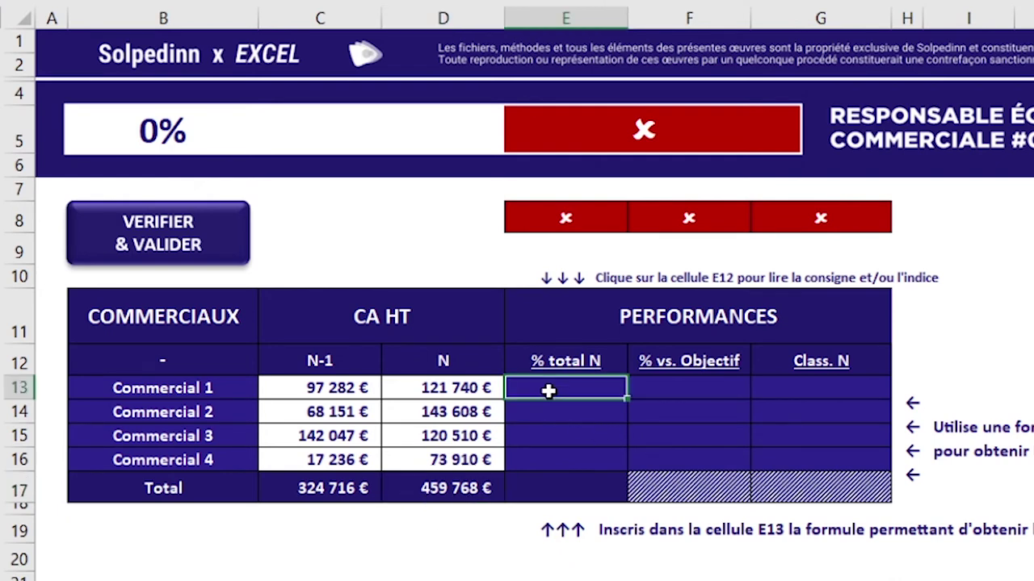
pyautogui.write('=')
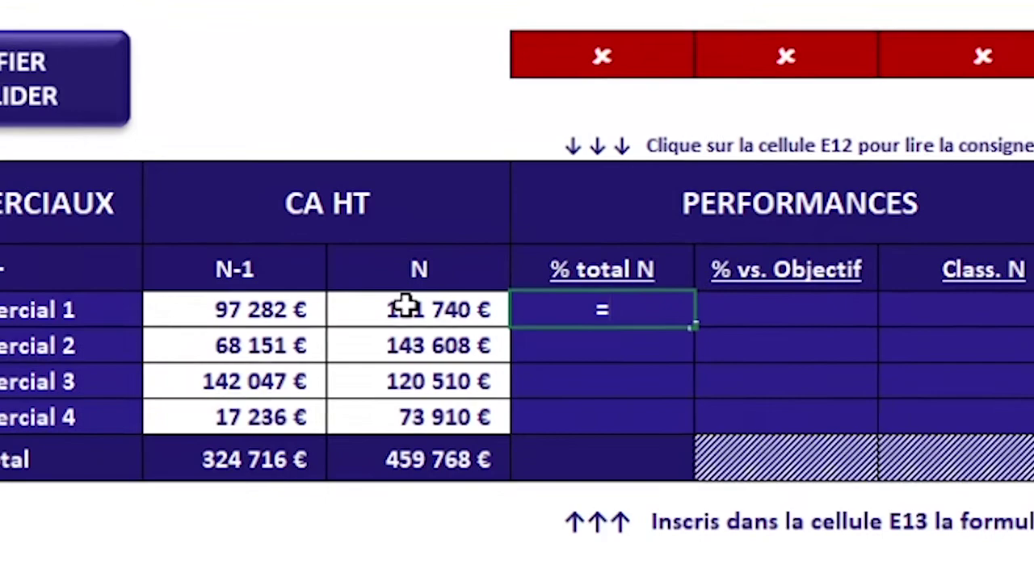
pyautogui.click(431, 333)
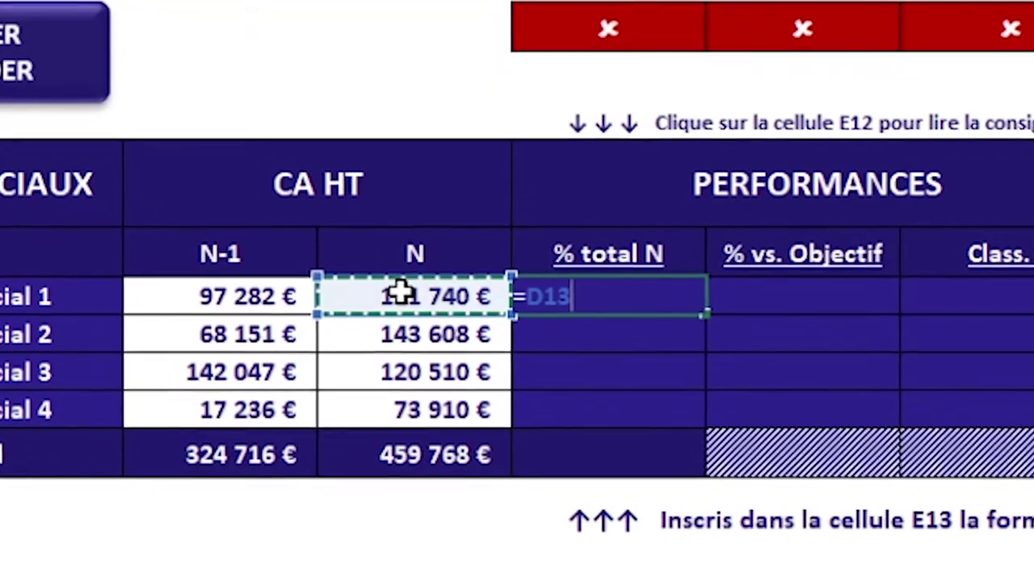
pyautogui.write('/')
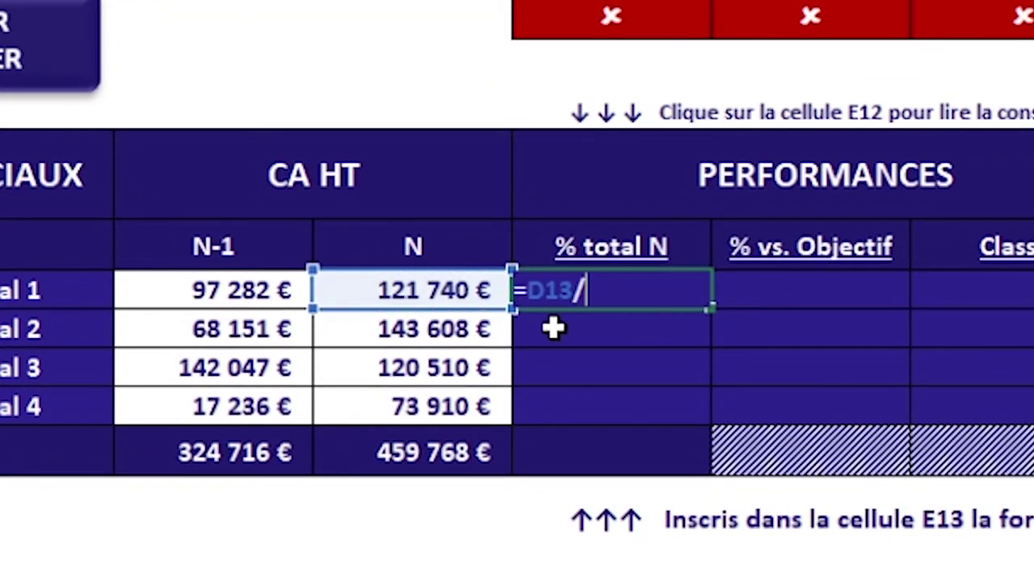
pyautogui.click(441, 452)
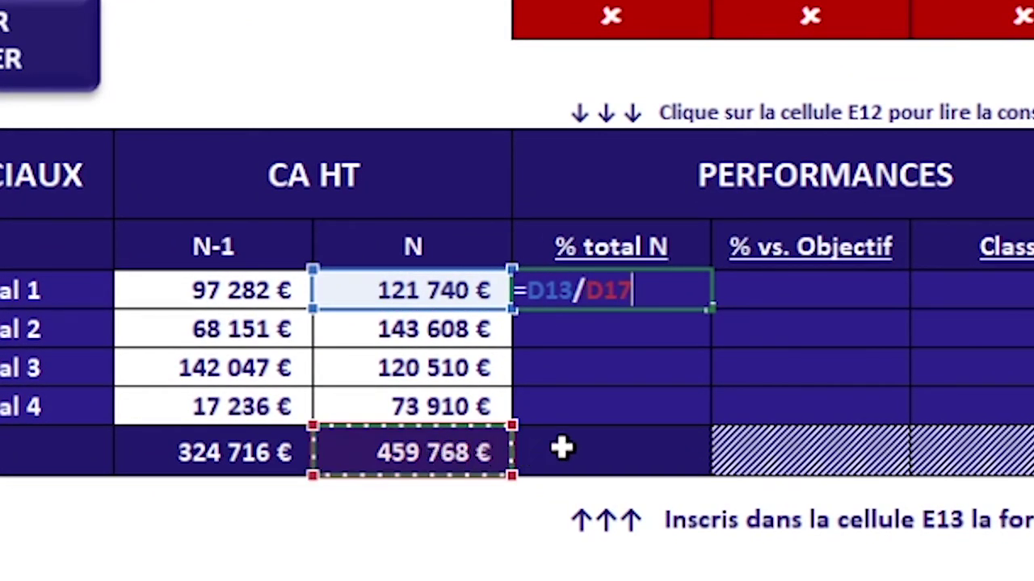
pyautogui.press('Return')
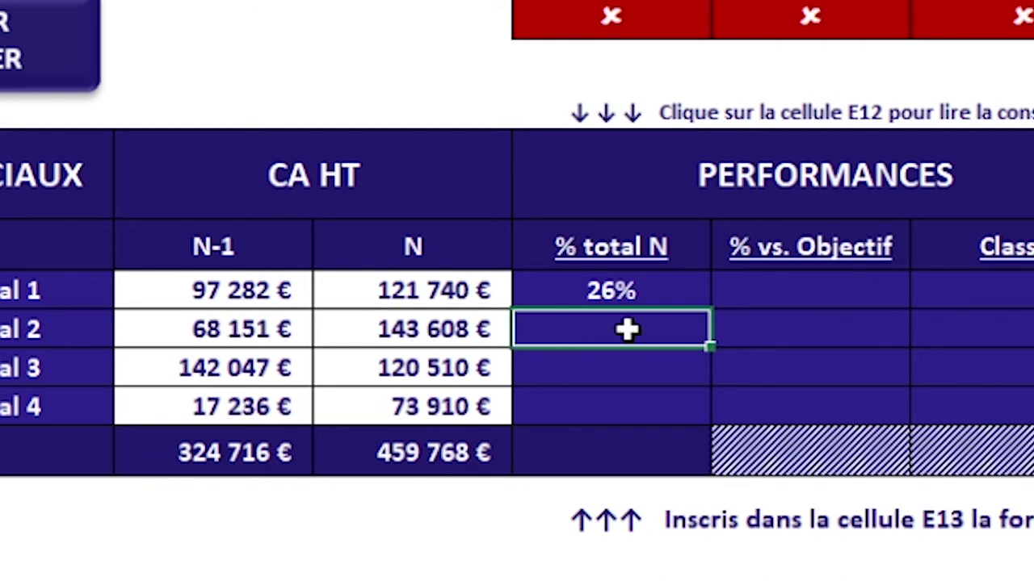
pyautogui.click(387, 444)
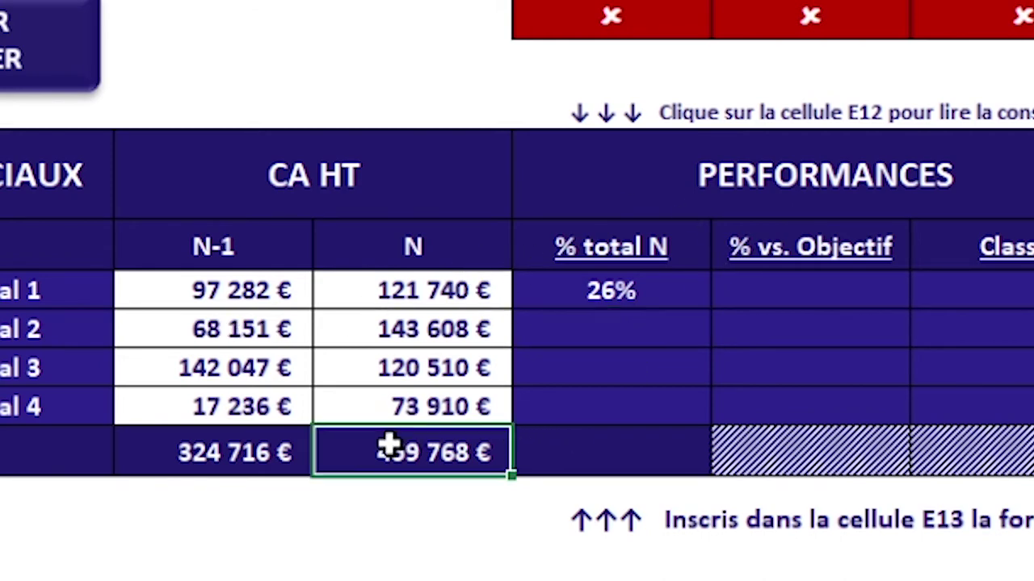
pyautogui.click(530, 567)
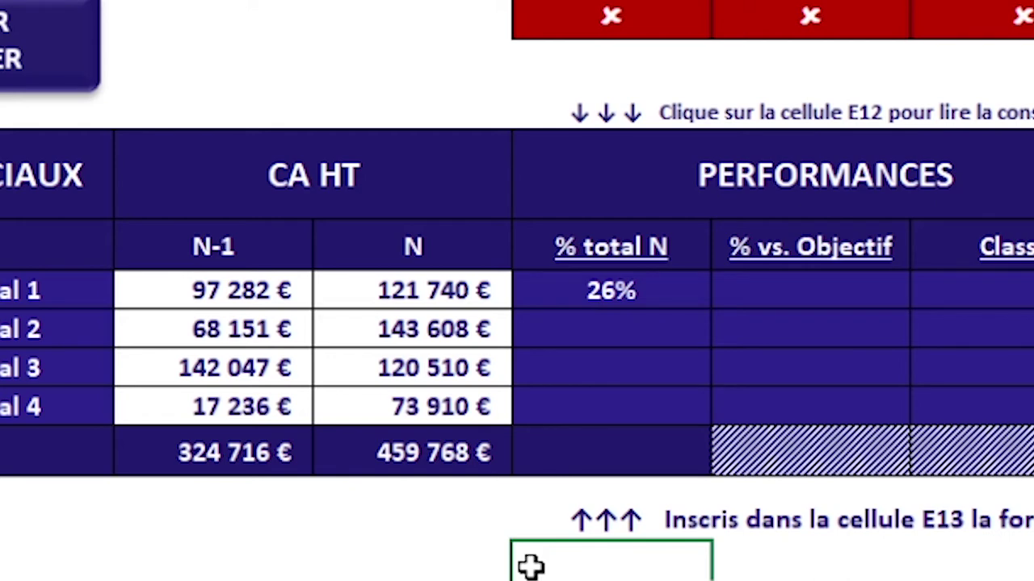
pyautogui.doubleClick(617, 289)
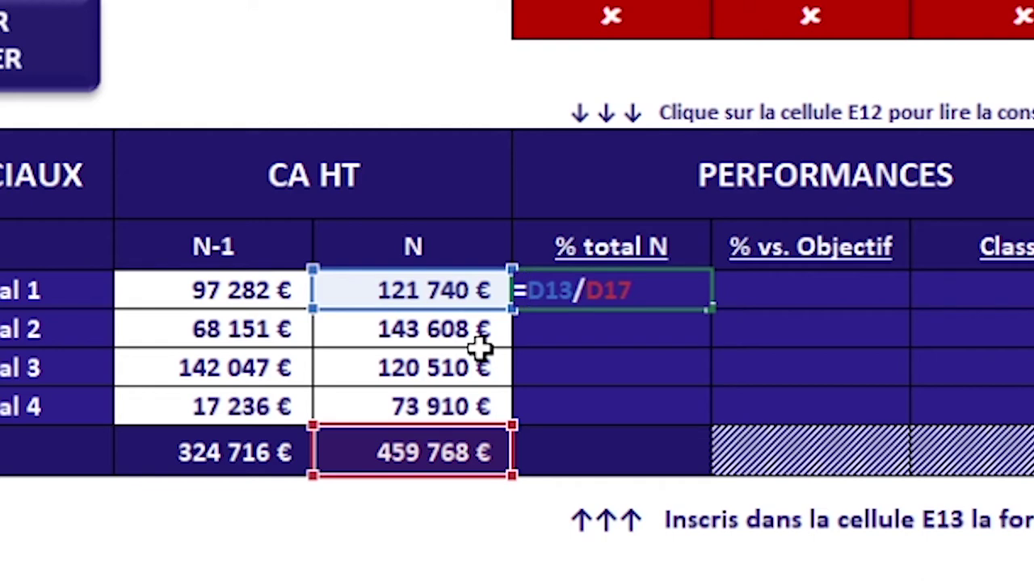
pyautogui.doubleClick(546, 290)
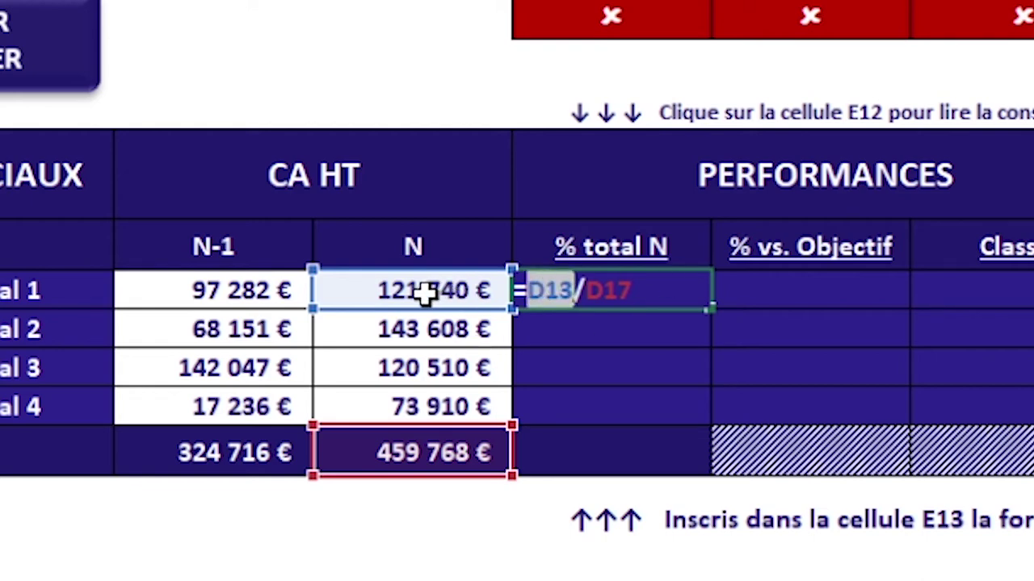
pyautogui.click(608, 300)
pyautogui.doubleClick(607, 292)
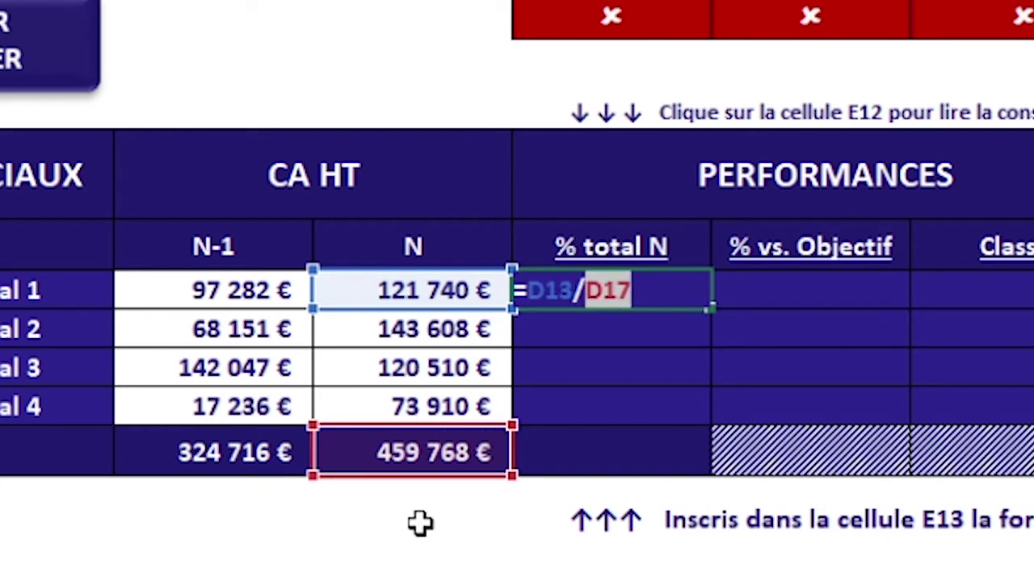
pyautogui.click(687, 292)
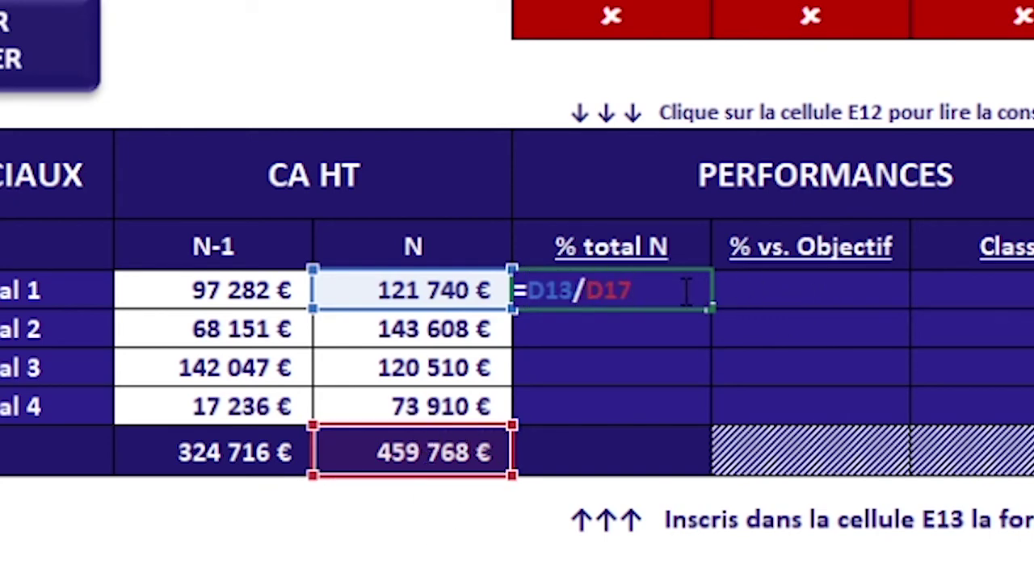
pyautogui.press('Return')
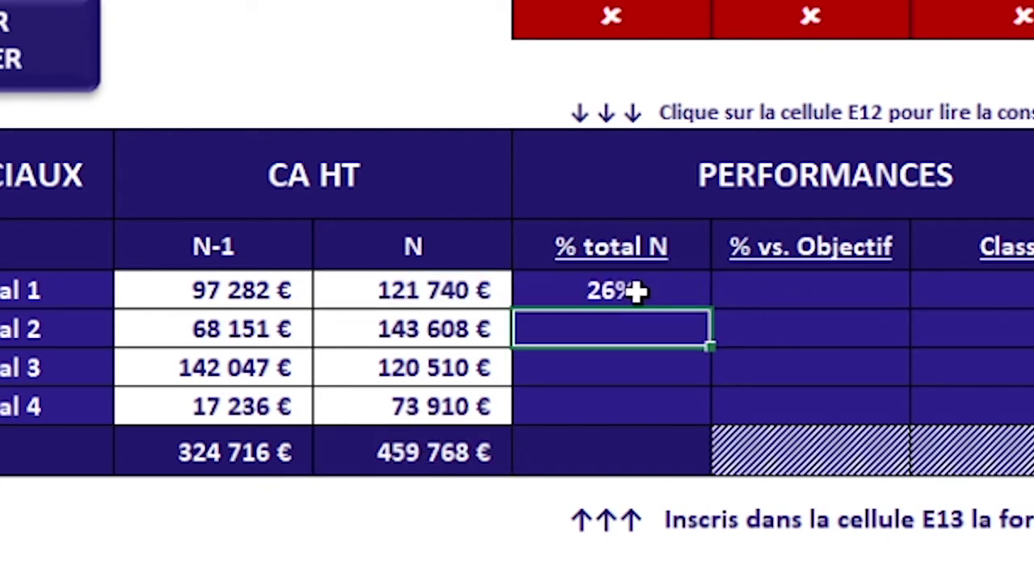
pyautogui.click(682, 291)
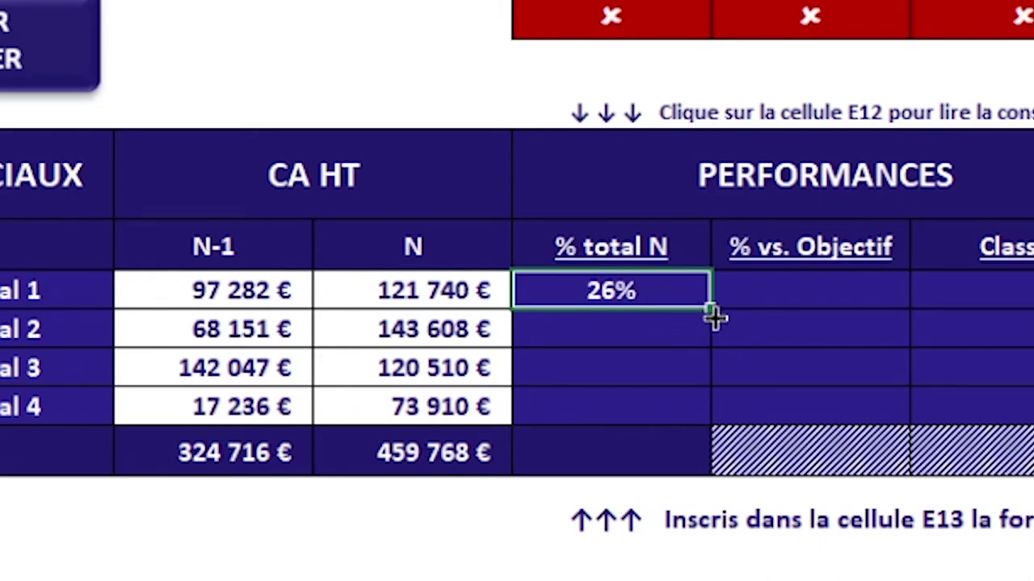
# Fill E13's share formula down to E16, giving #DIV/0! for Commercials 2 to 4.
pyautogui.moveTo(715, 318); pyautogui.dragTo(692, 420)
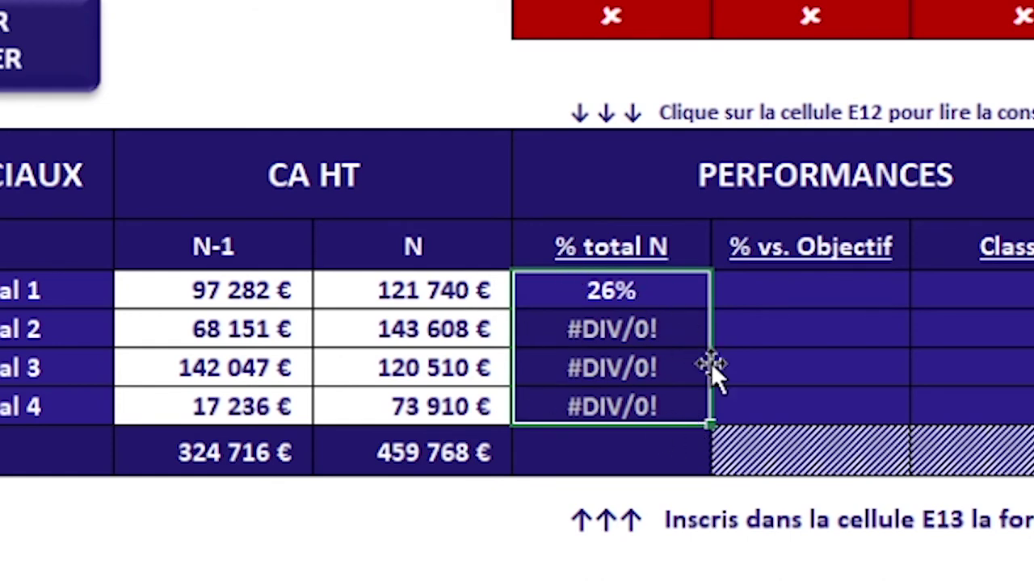
pyautogui.click(755, 332)
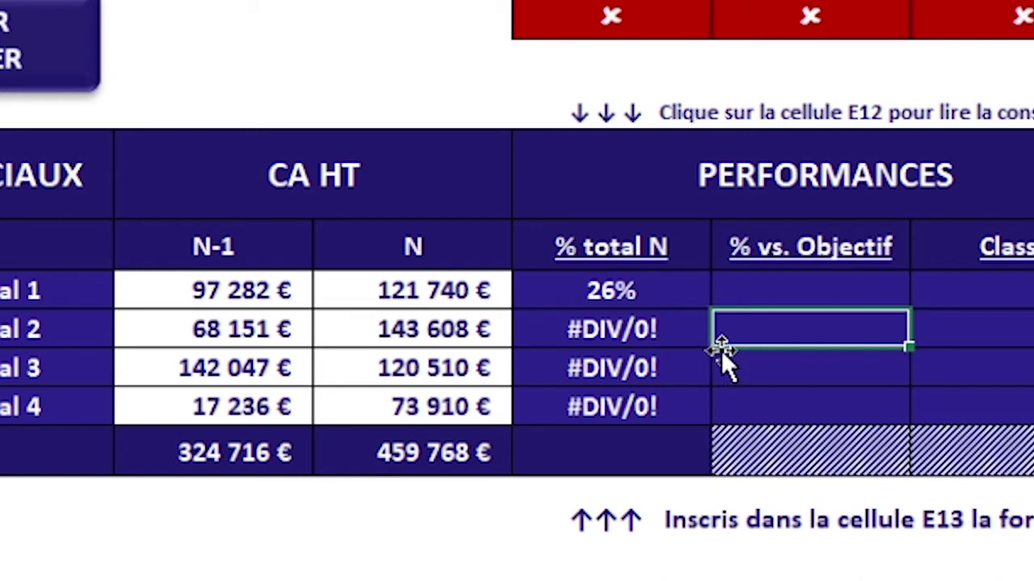
pyautogui.click(602, 331)
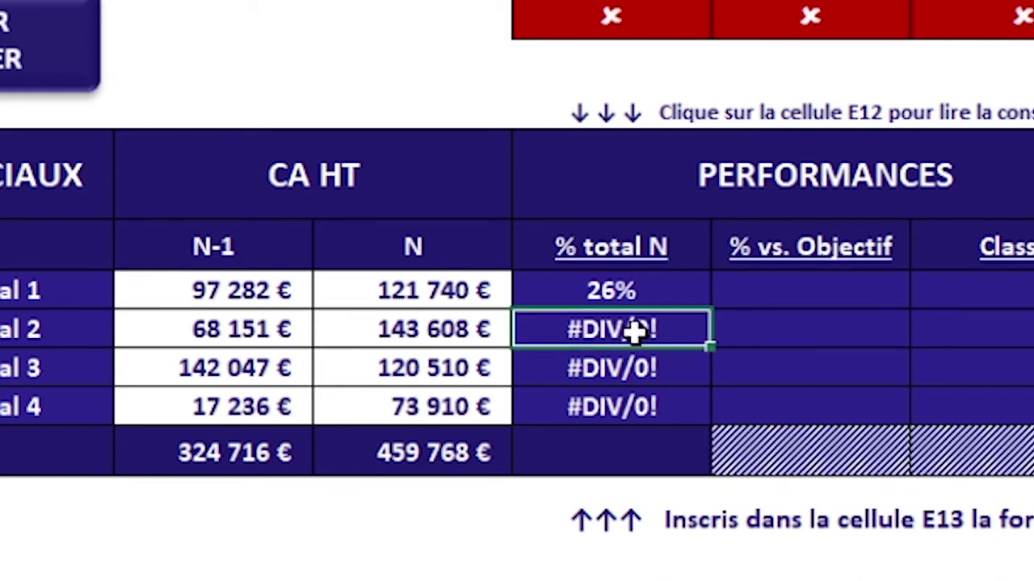
pyautogui.doubleClick(636, 331)
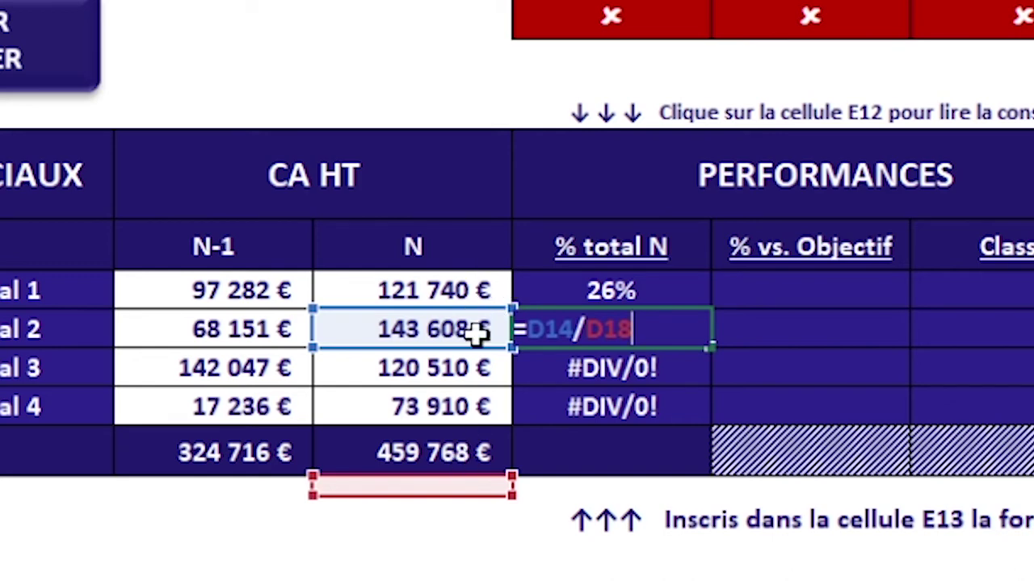
pyautogui.press('Return')
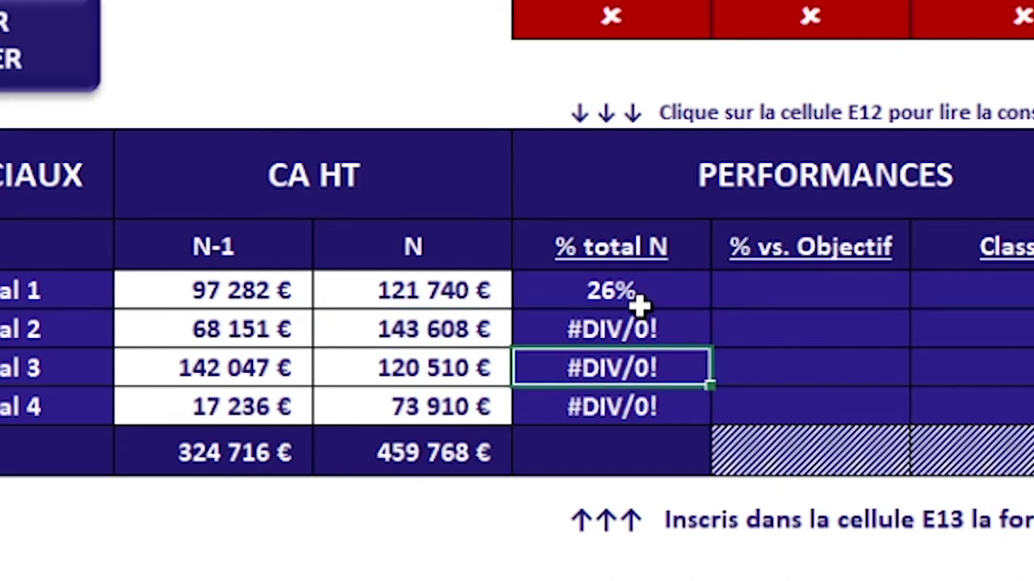
pyautogui.doubleClick(597, 300)
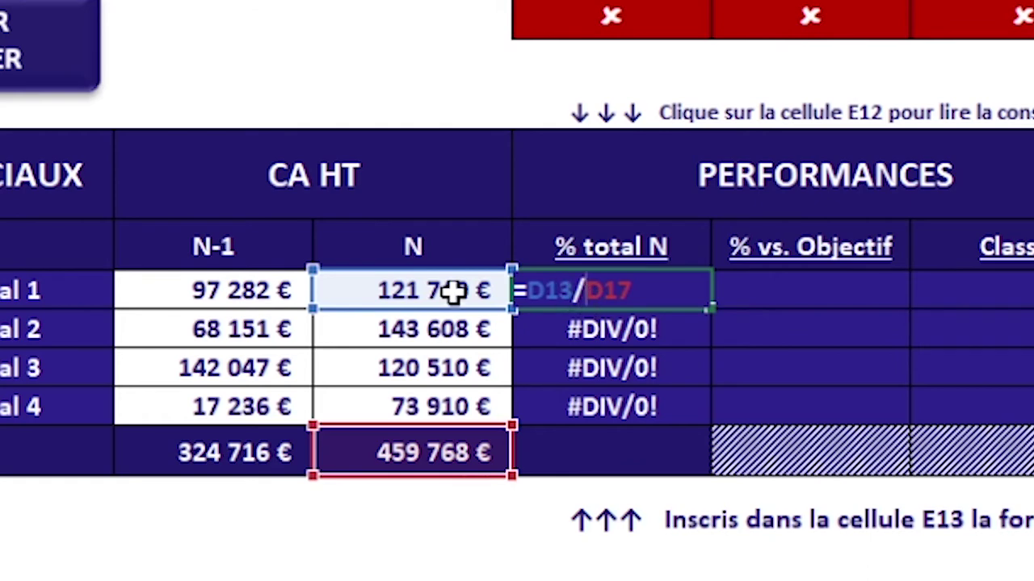
pyautogui.press('Return')
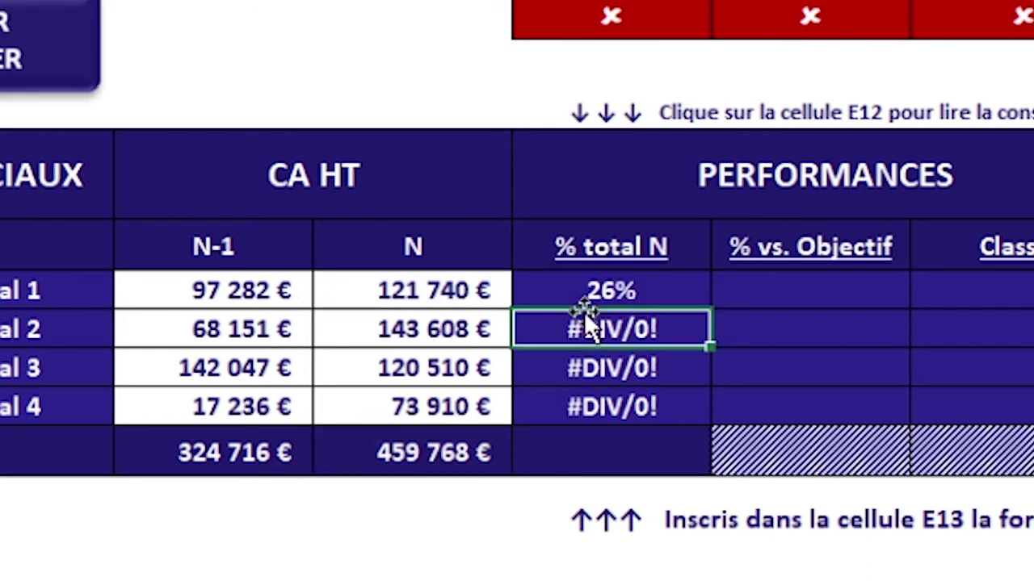
pyautogui.doubleClick(604, 328)
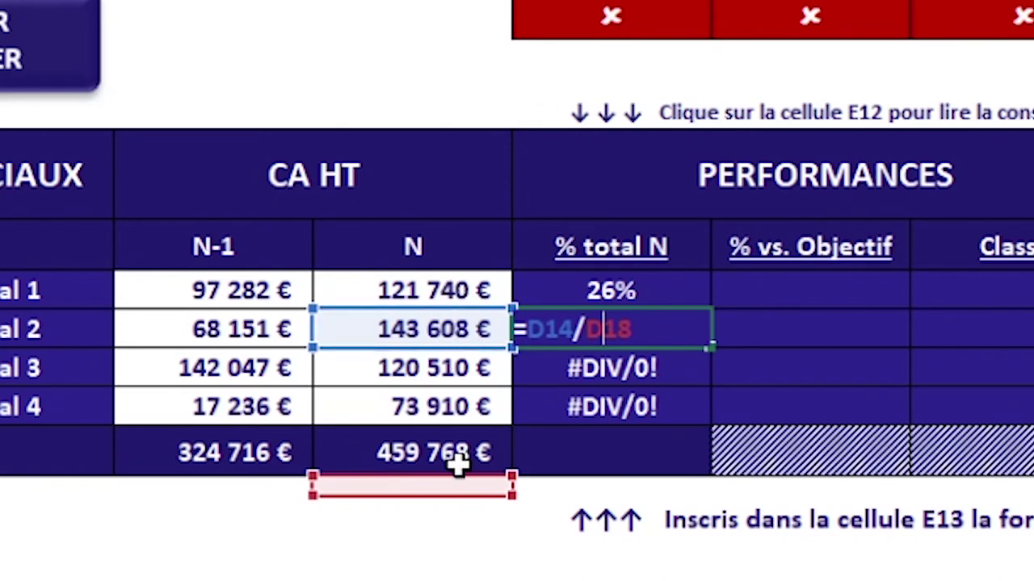
pyautogui.press('Return')
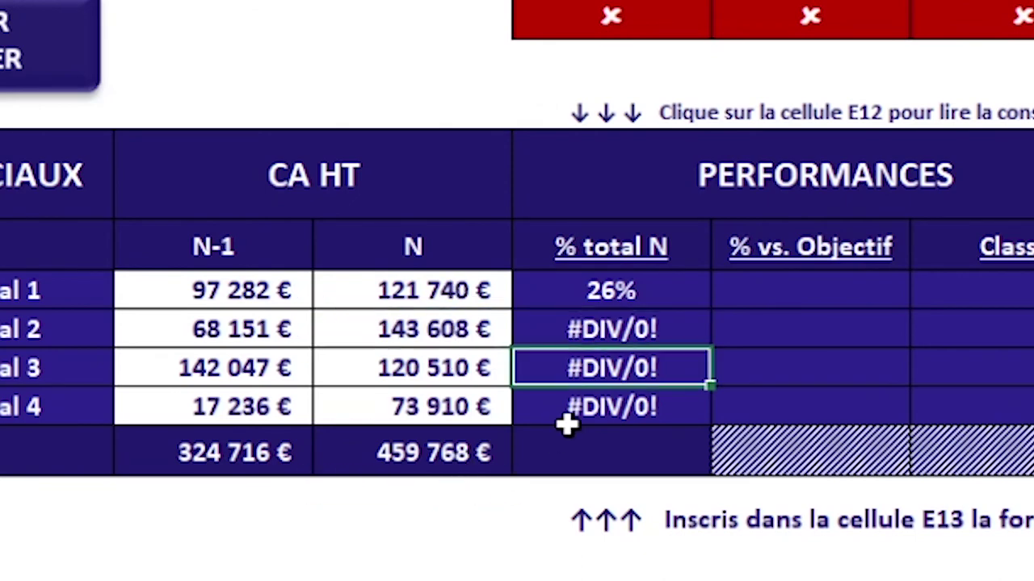
pyautogui.doubleClick(635, 367)
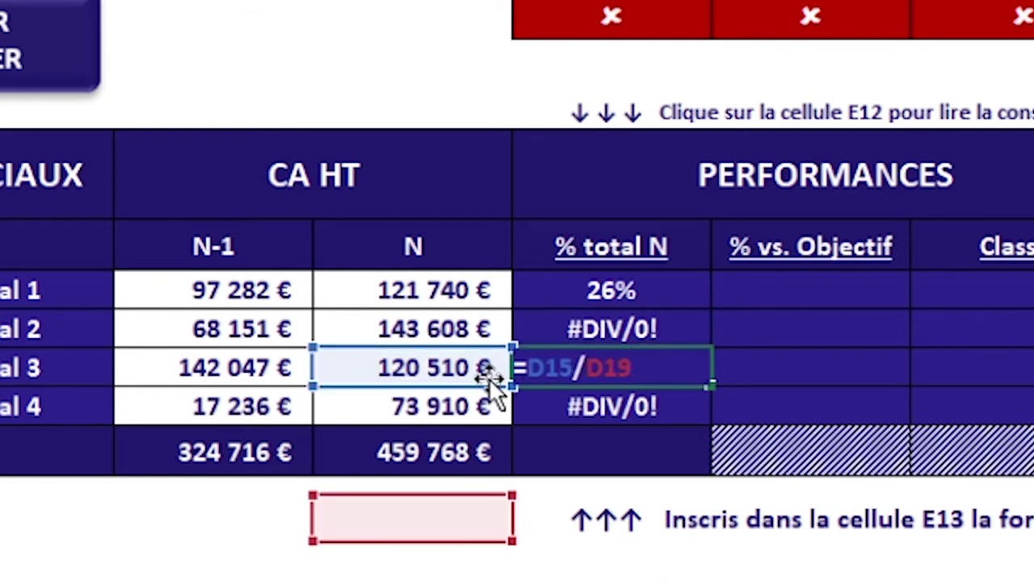
pyautogui.press('Return')
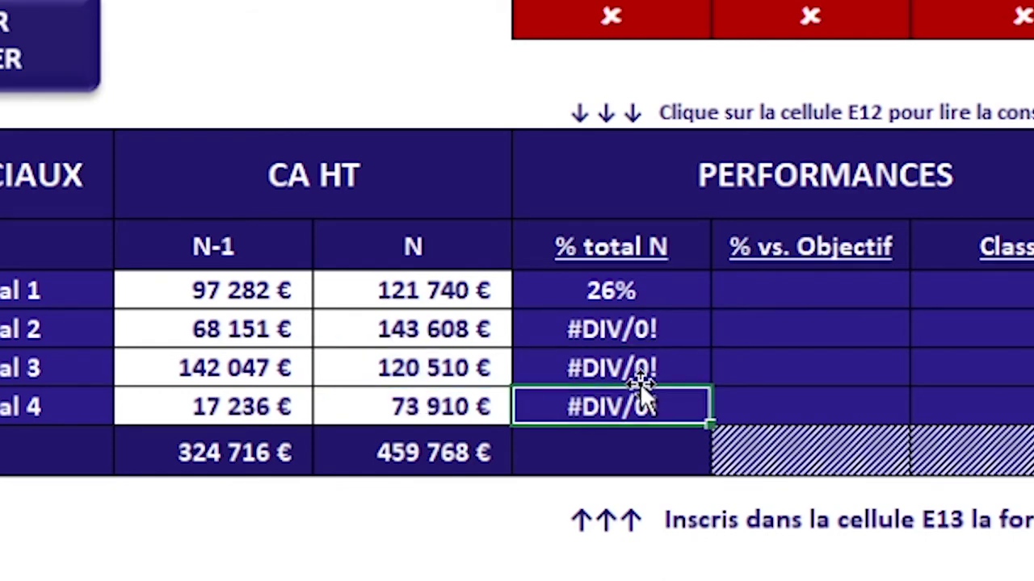
pyautogui.doubleClick(616, 402)
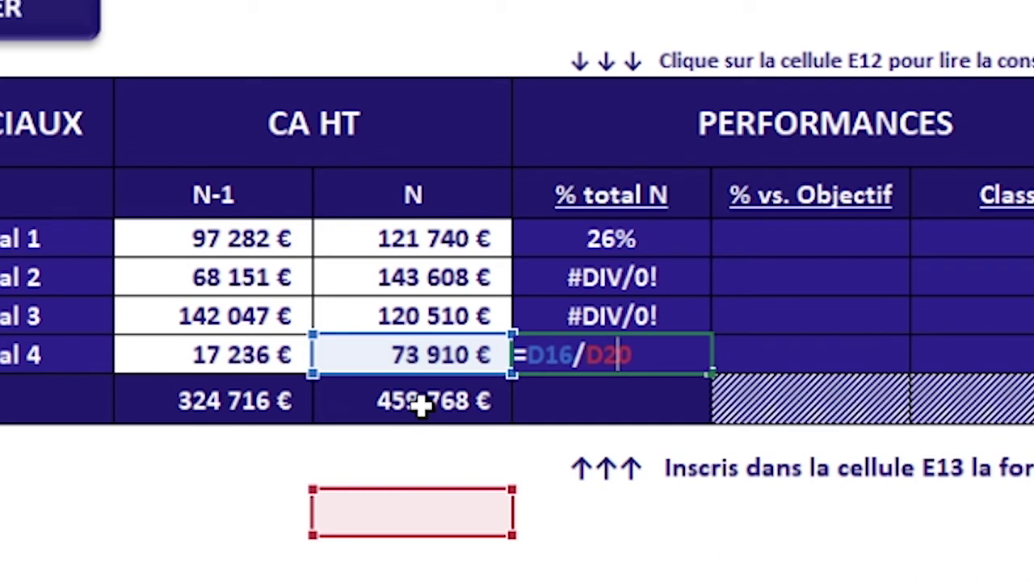
pyautogui.press('Return')
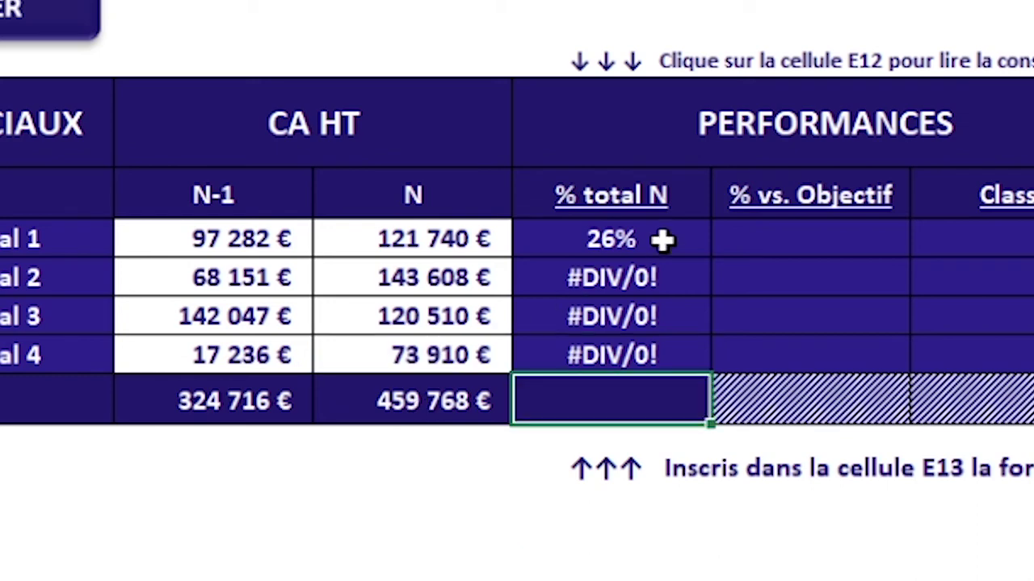
# Lock the total in E13's formula with F4 so it reads =D13/$D$17, still 26%.
pyautogui.click(636, 239)
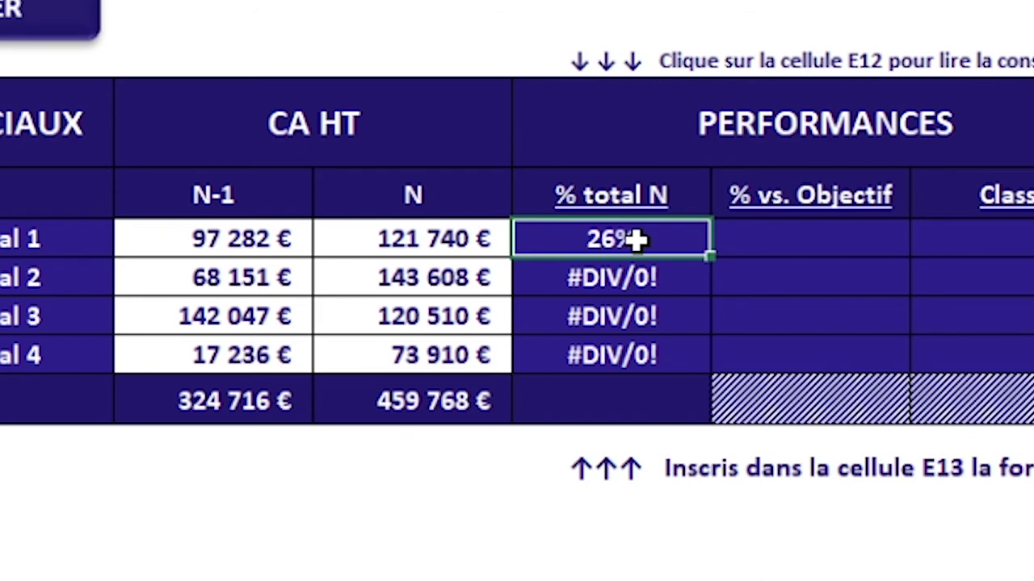
pyautogui.doubleClick(621, 239)
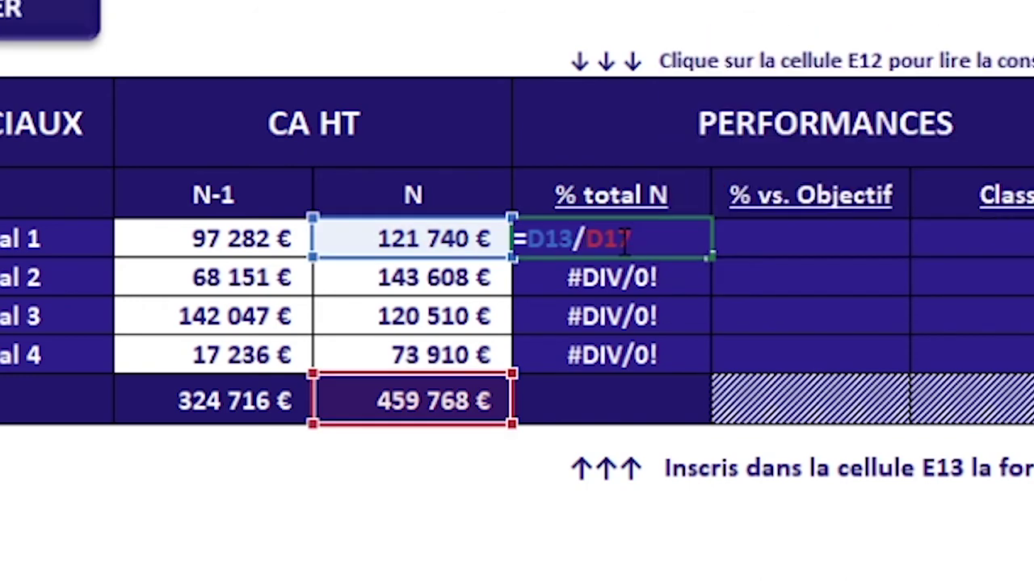
pyautogui.doubleClick(622, 239)
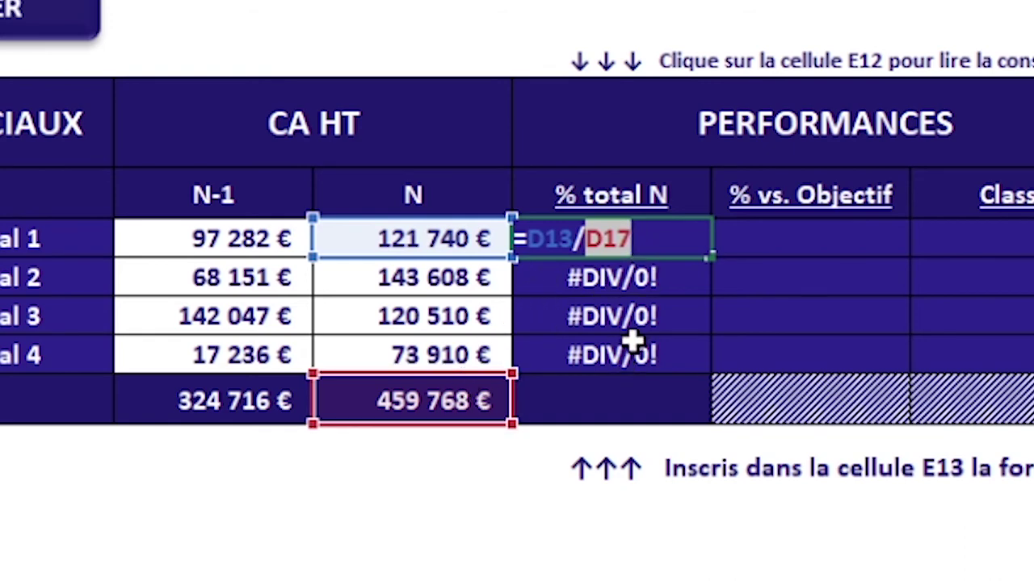
pyautogui.click(607, 239)
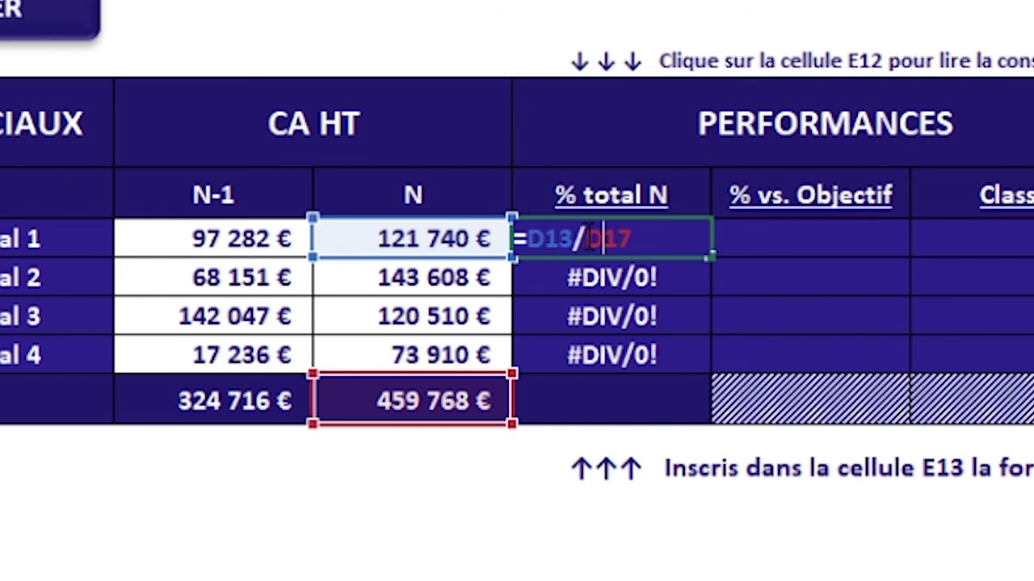
pyautogui.doubleClick(618, 238)
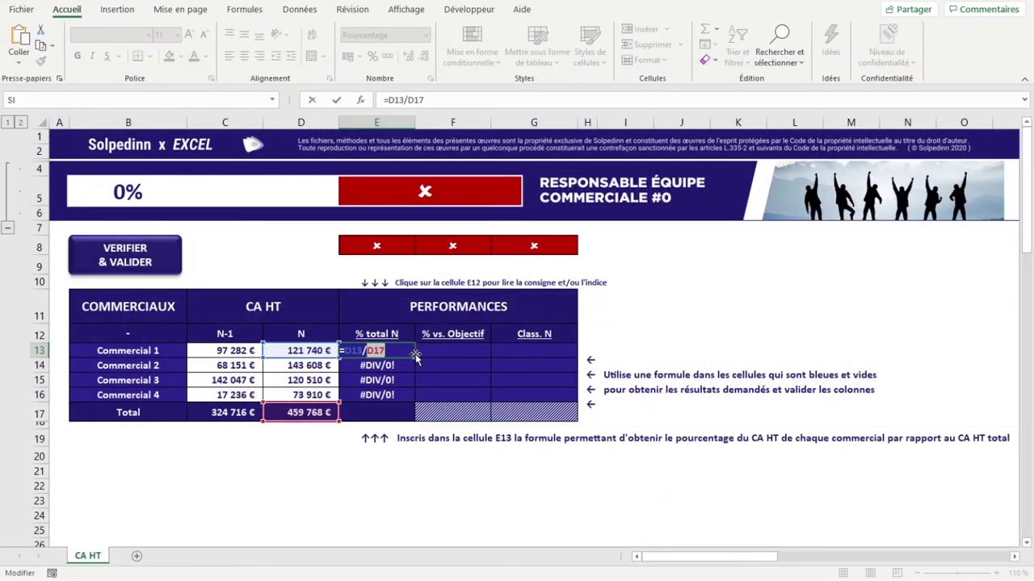
pyautogui.press('F4')
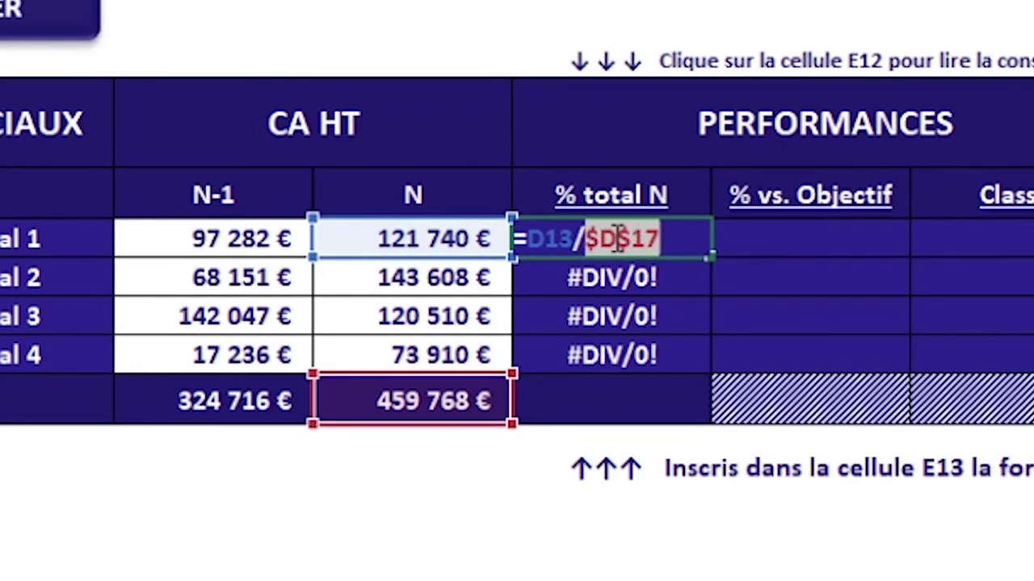
pyautogui.press('Return')
# Copy E13's locked formula down to E16, giving 26%, 31%, 26% and 16%.
pyautogui.click(672, 234)
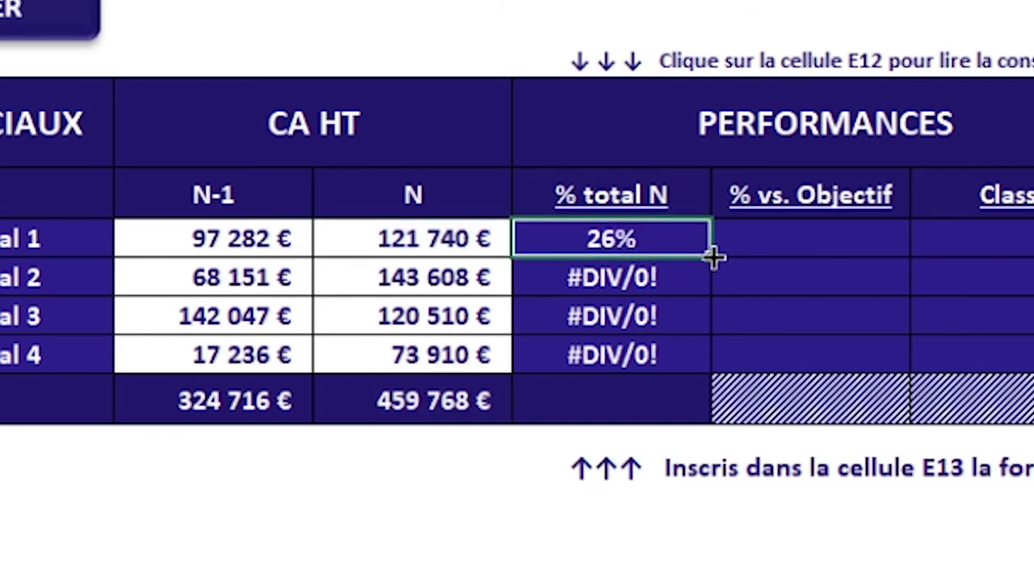
pyautogui.moveTo(709, 257); pyautogui.dragTo(709, 362)
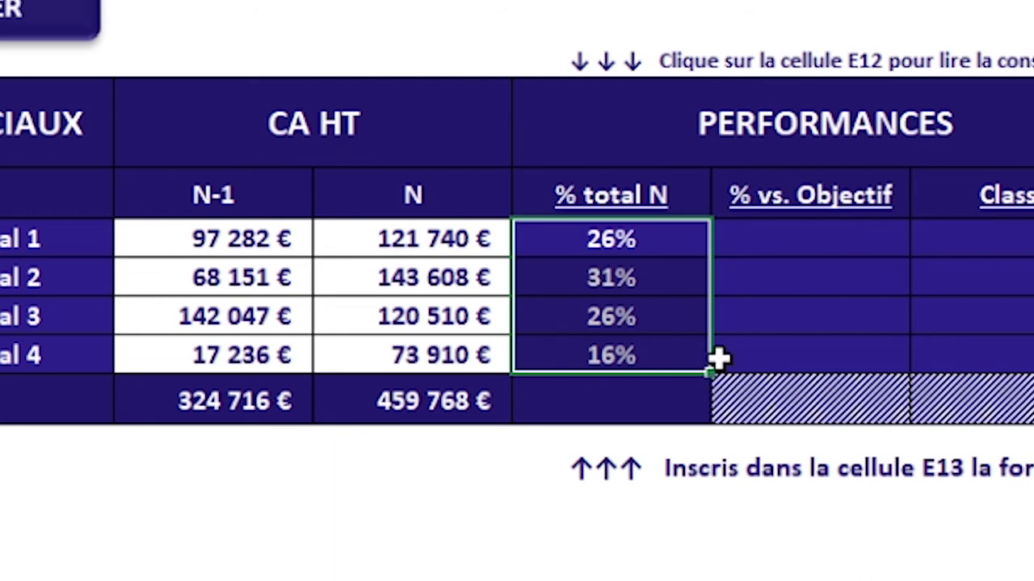
pyautogui.click(606, 279)
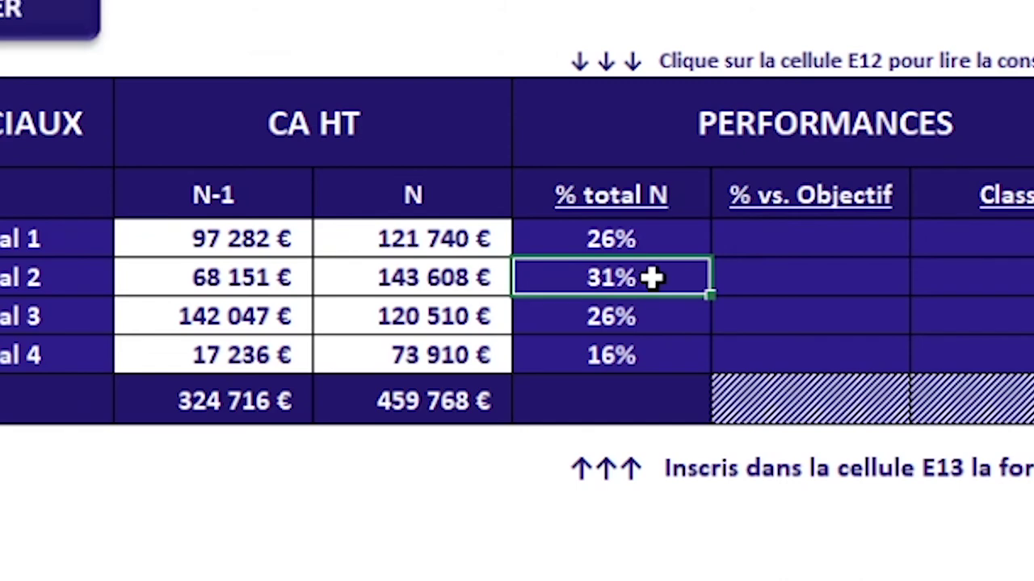
# Verify that the E14 and E16 formulas divide by the fixed total $D$17.
pyautogui.doubleClick(651, 277)
pyautogui.press('Return')
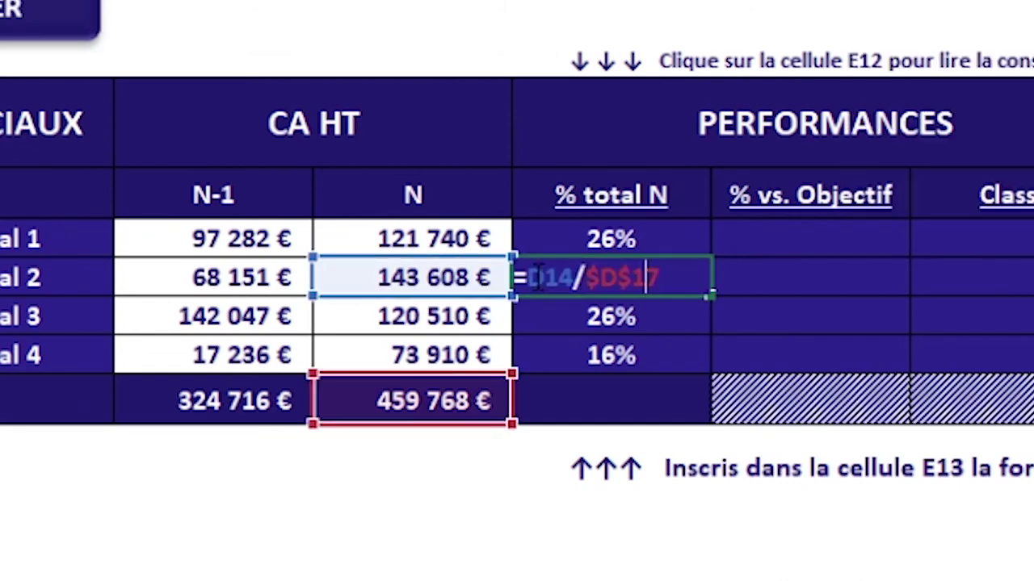
pyautogui.doubleClick(535, 278)
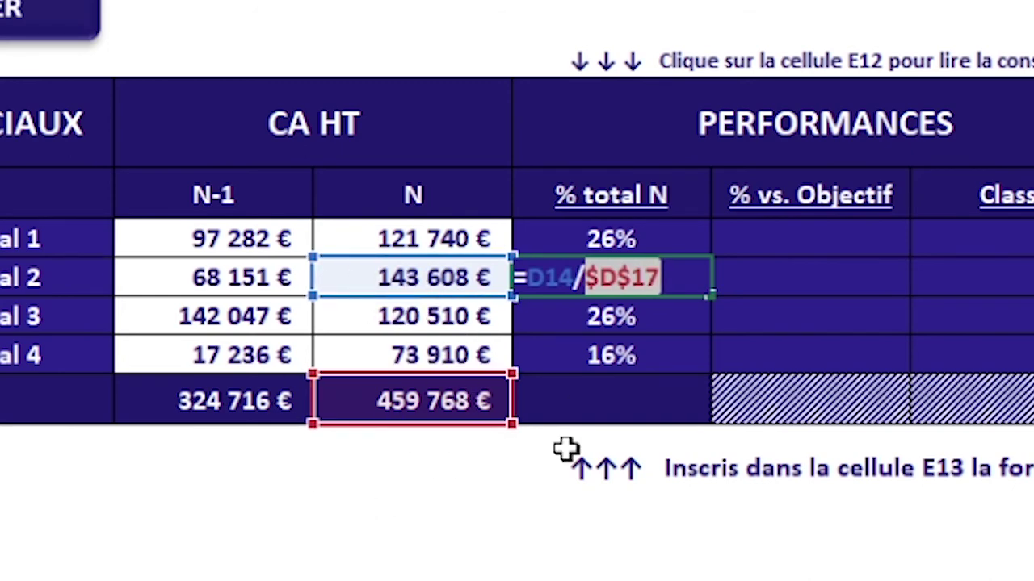
pyautogui.press('Return')
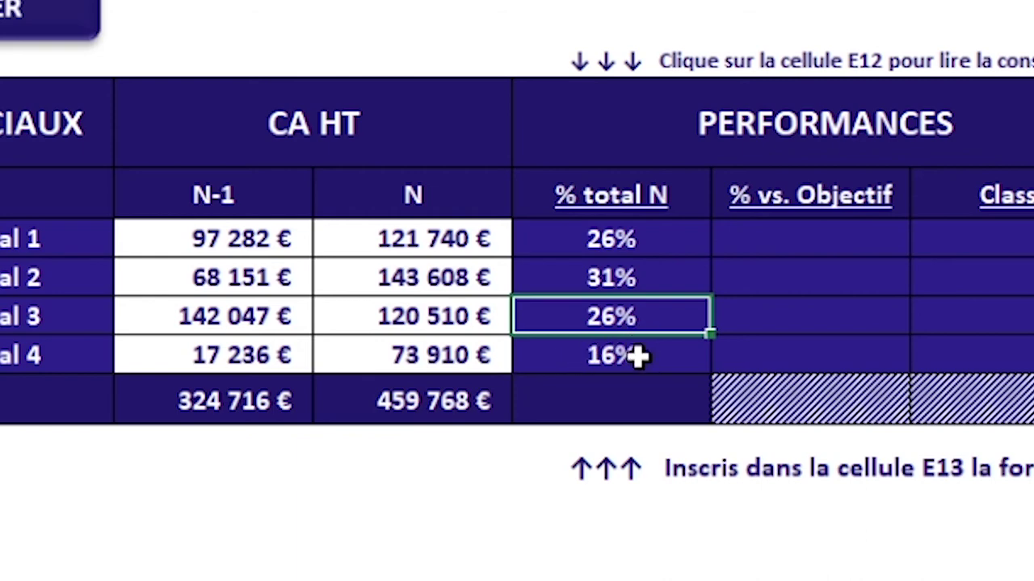
pyautogui.doubleClick(632, 356)
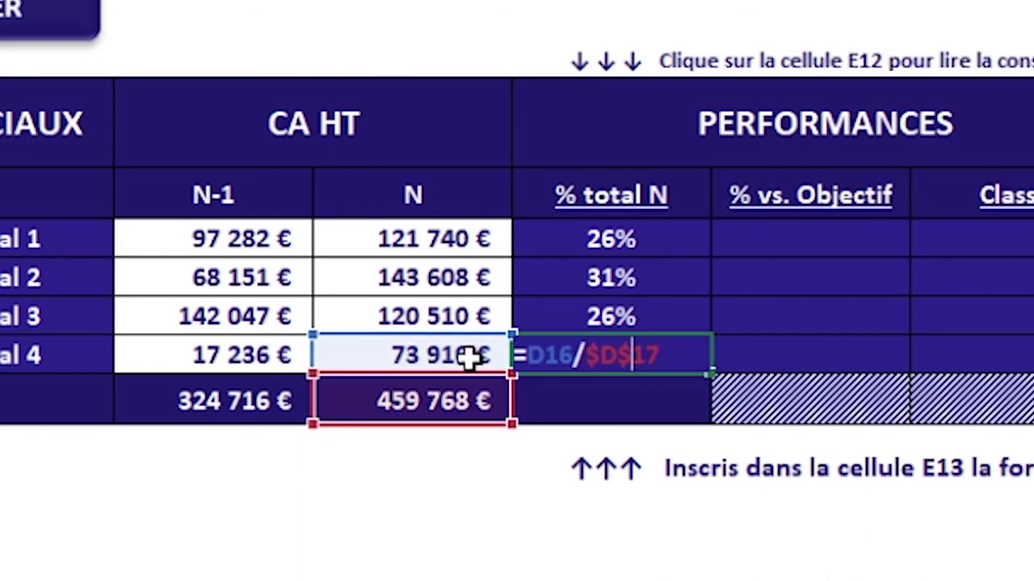
pyautogui.doubleClick(565, 356)
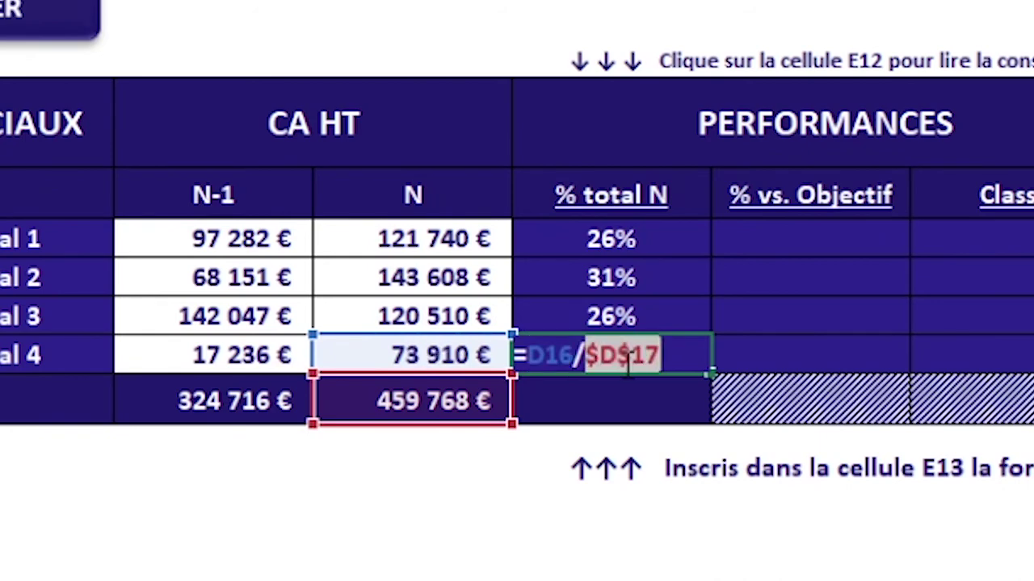
pyautogui.press('Return')
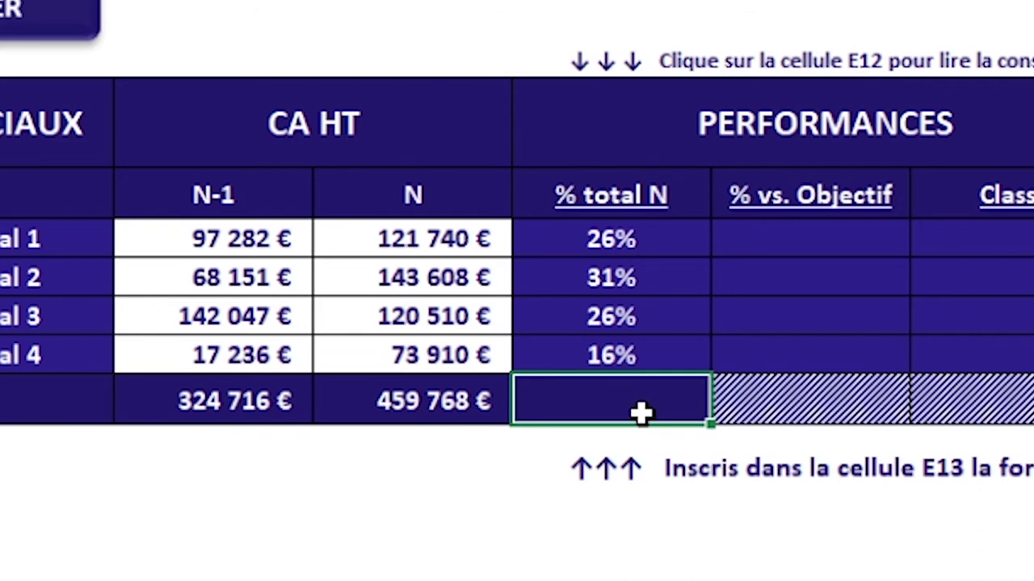
# Total E13:E16 in E17 with =SOMME(E13:E16), showing 100%.
pyautogui.write('=')
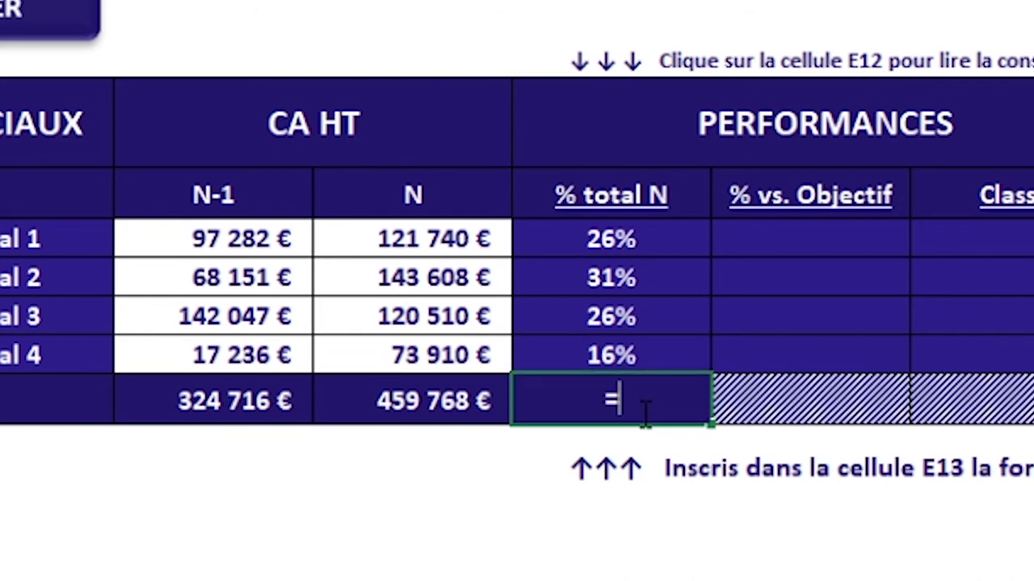
pyautogui.write('SOM')
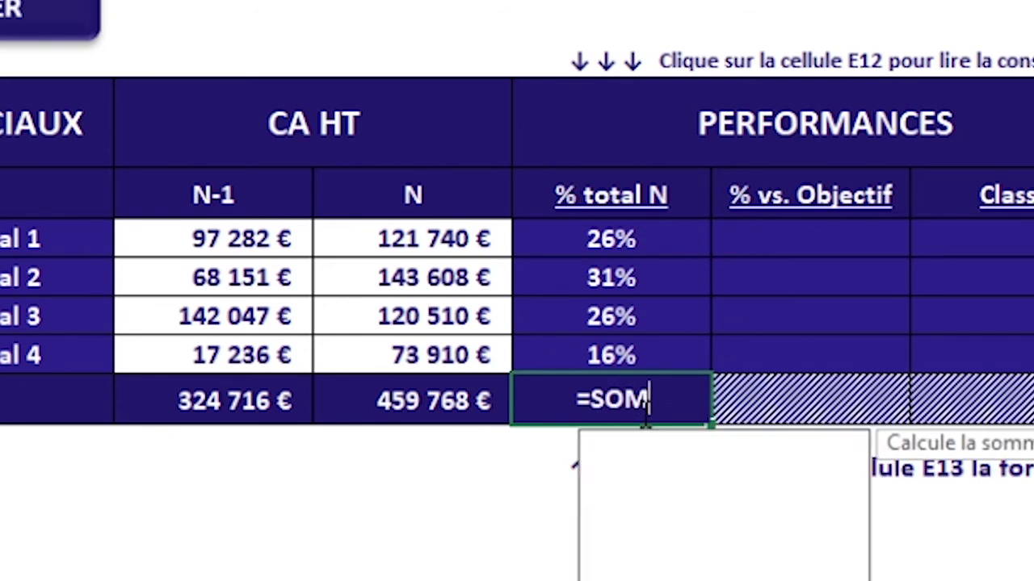
pyautogui.write('ME(')
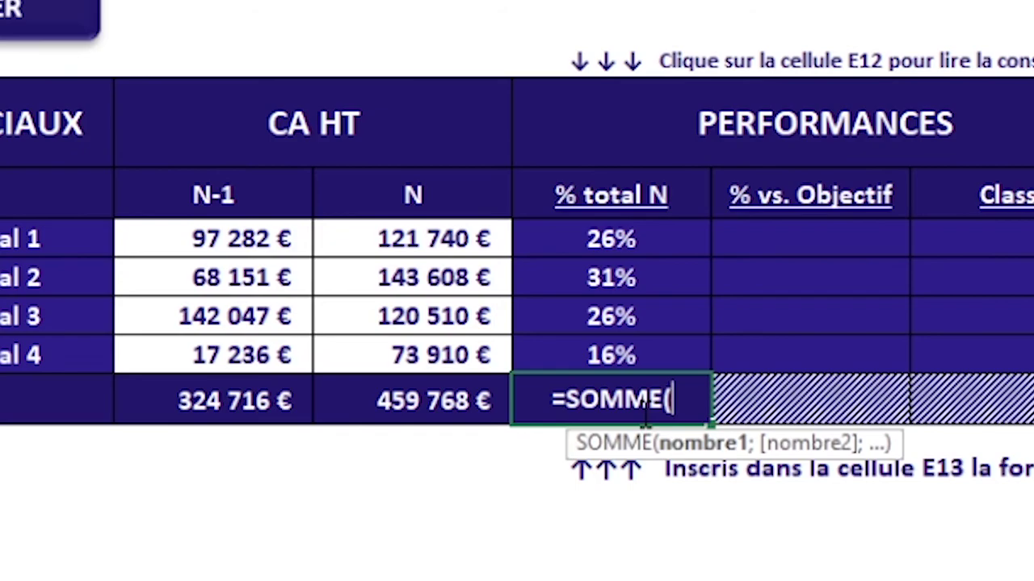
pyautogui.click(630, 236)
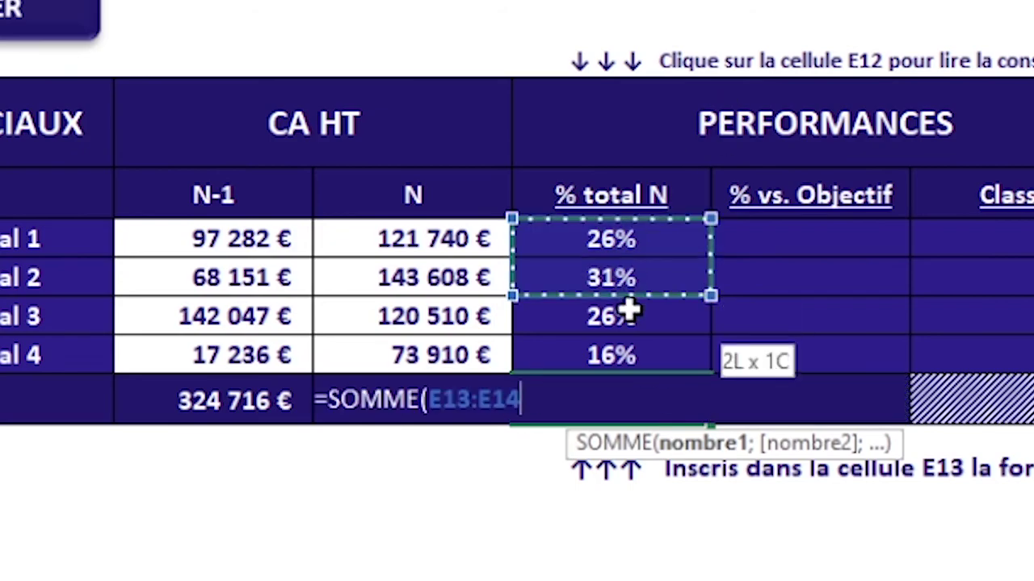
pyautogui.moveTo(631, 236); pyautogui.dragTo(627, 360)
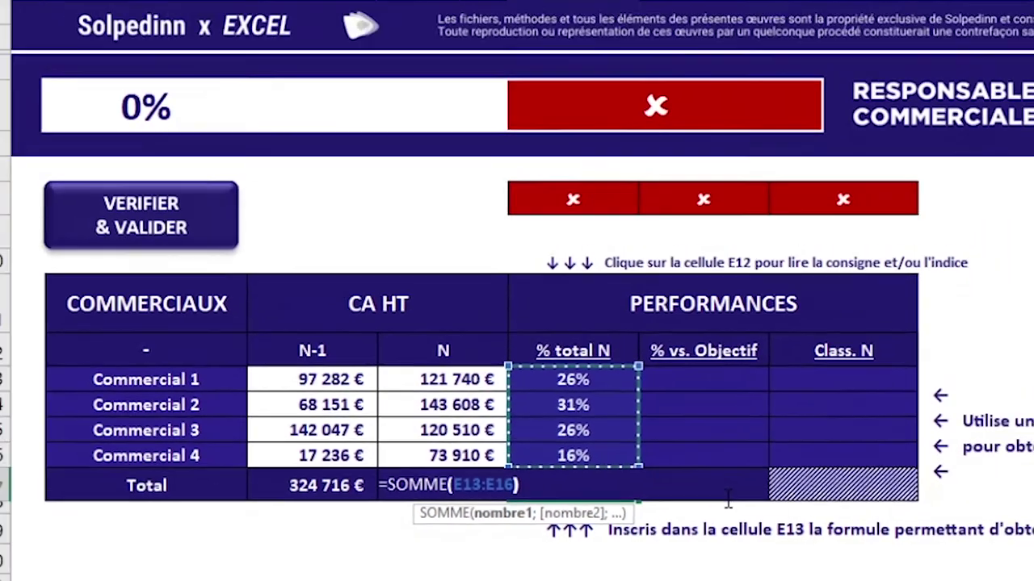
pyautogui.press('Return')
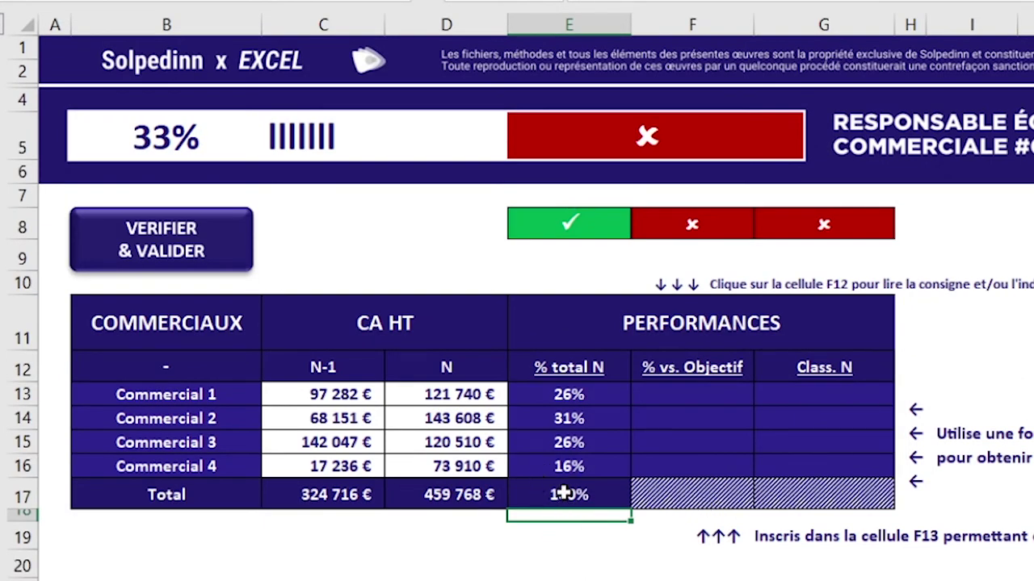
pyautogui.click(562, 492)
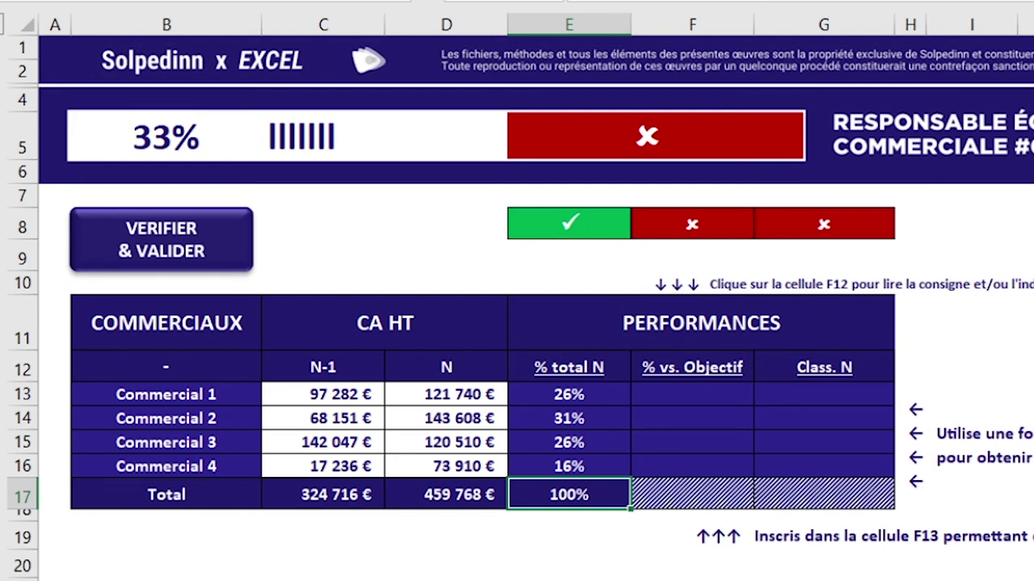
pyautogui.click(692, 394)
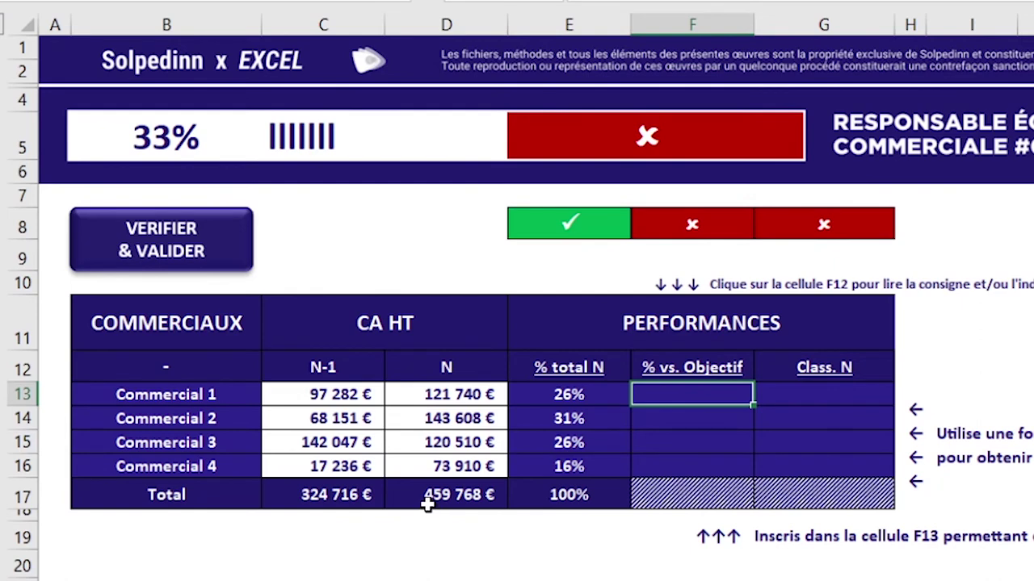
# Enter =D17/5 in a blank cell below the table, giving 91 954 €.
pyautogui.click(428, 505)
pyautogui.click(693, 394)
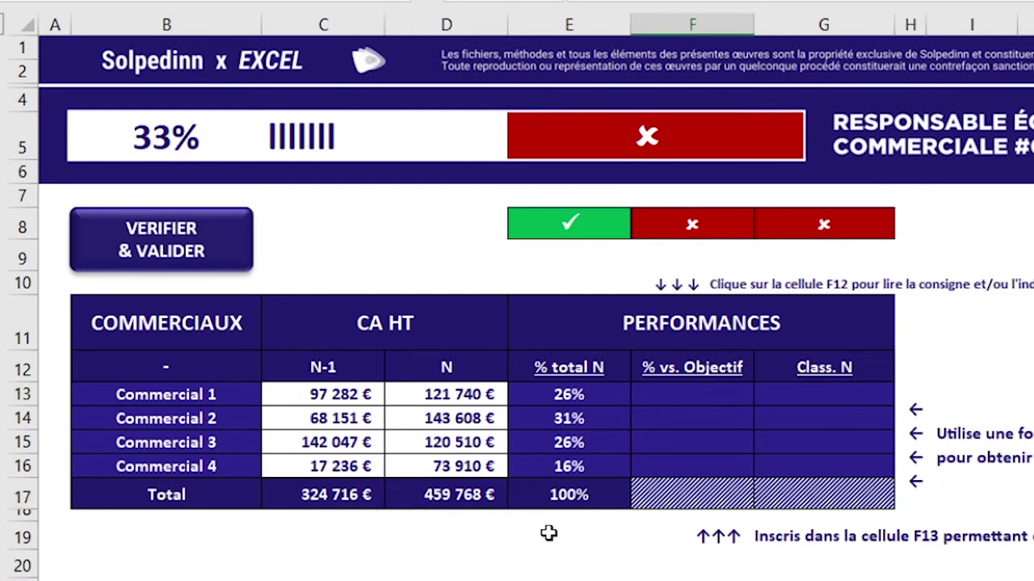
pyautogui.click(404, 493)
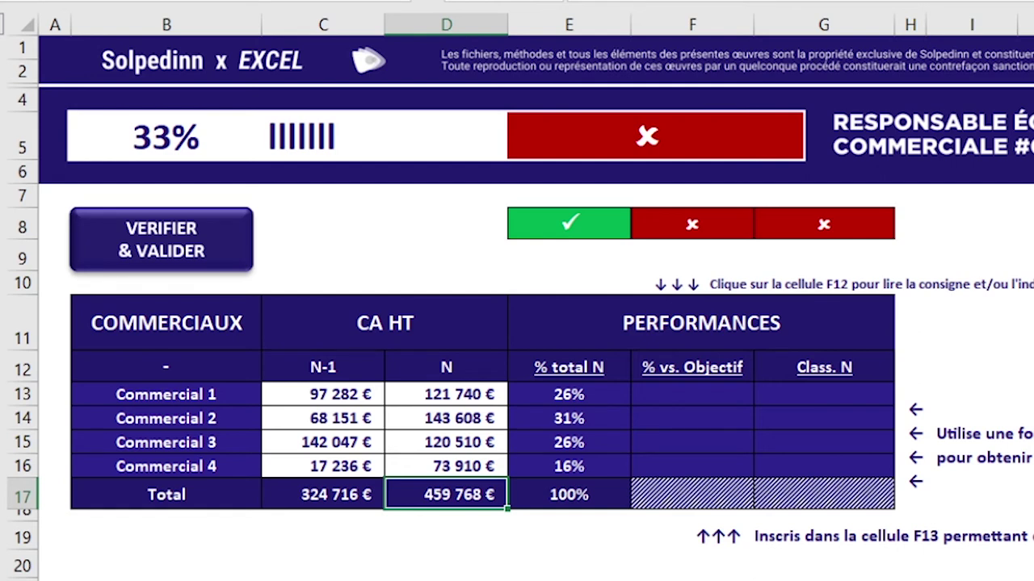
pyautogui.click(692, 394)
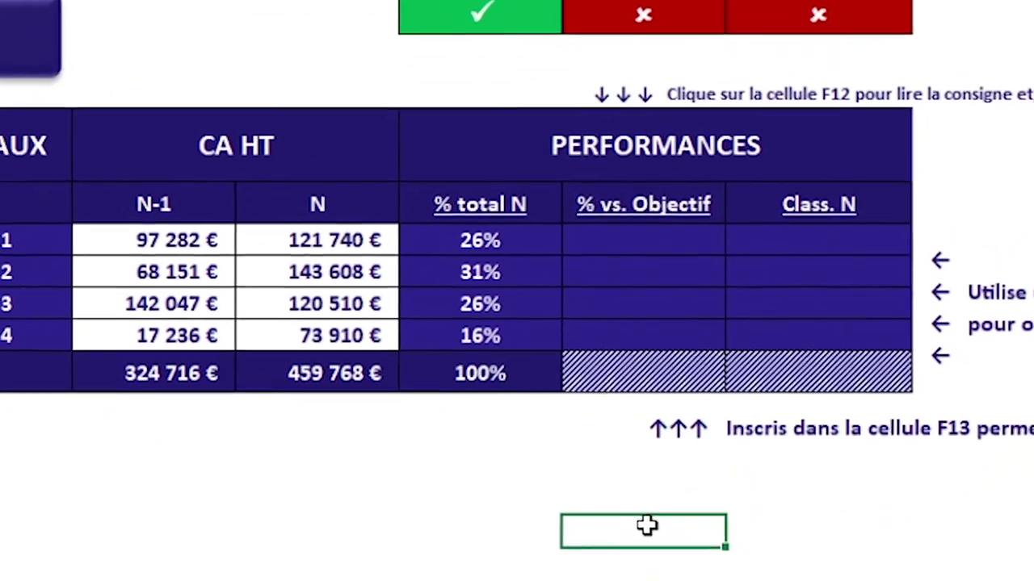
pyautogui.write('=')
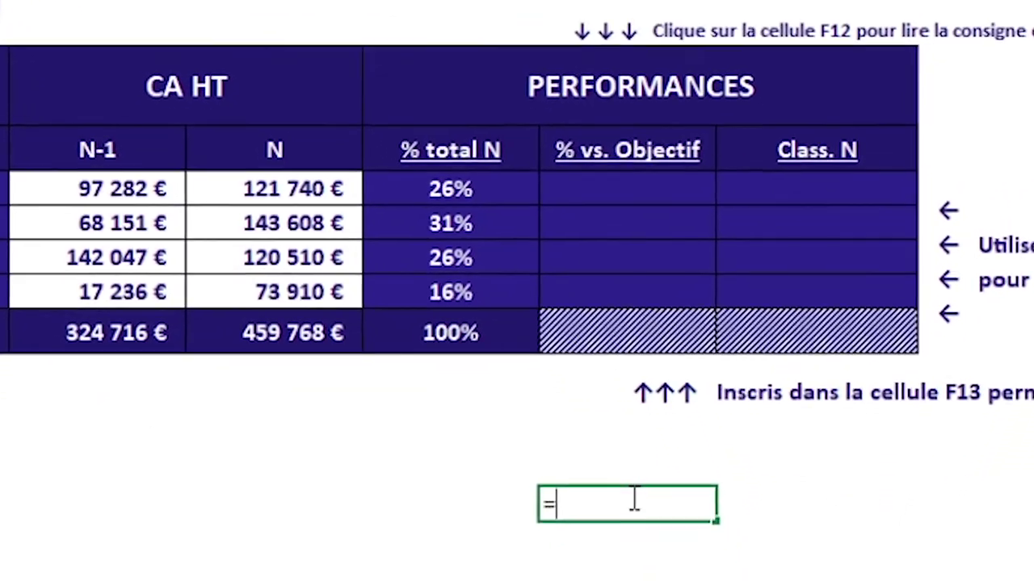
pyautogui.click(259, 340)
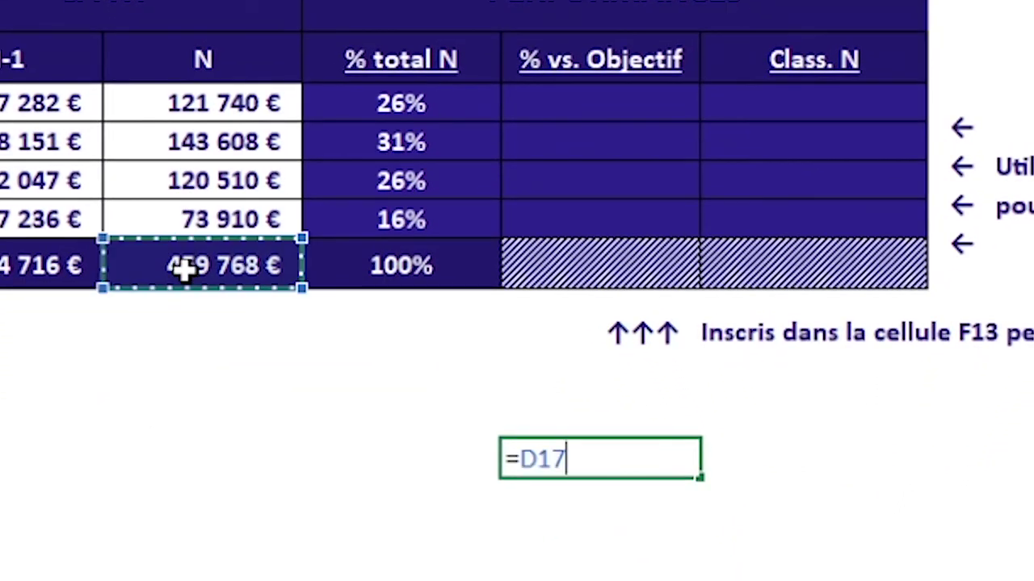
pyautogui.write('/')
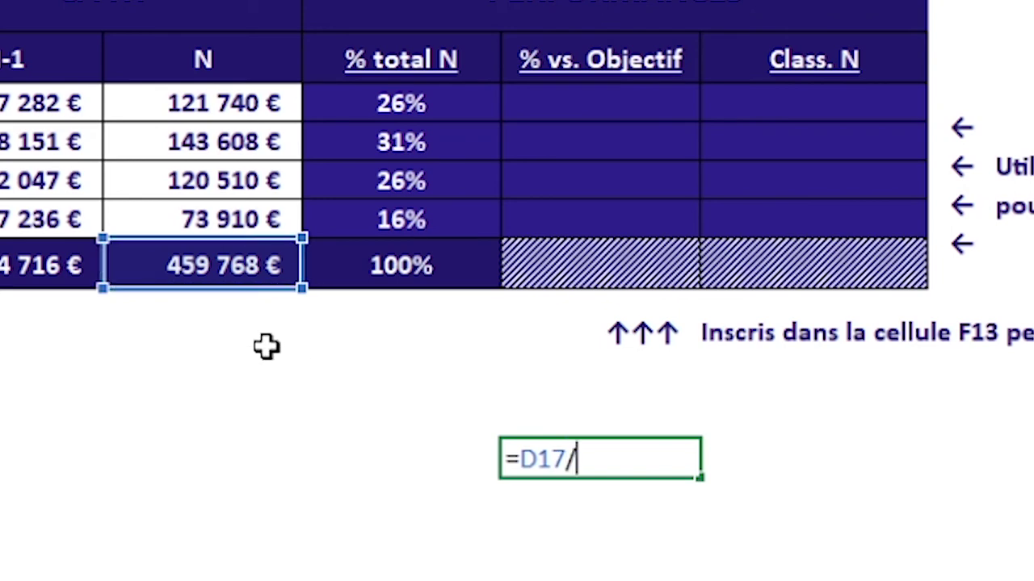
pyautogui.write('5')
pyautogui.press('Return')
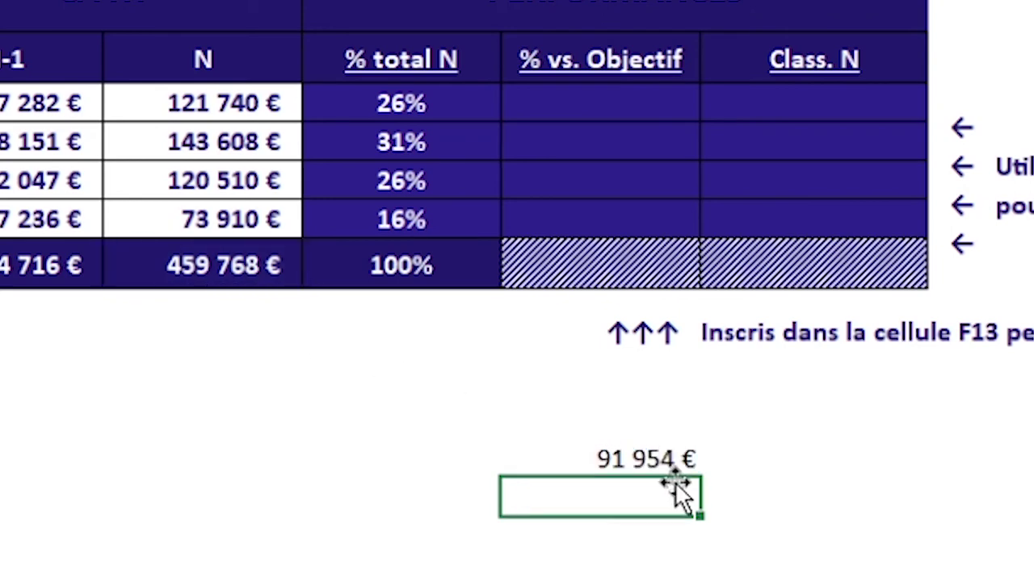
pyautogui.click(595, 452)
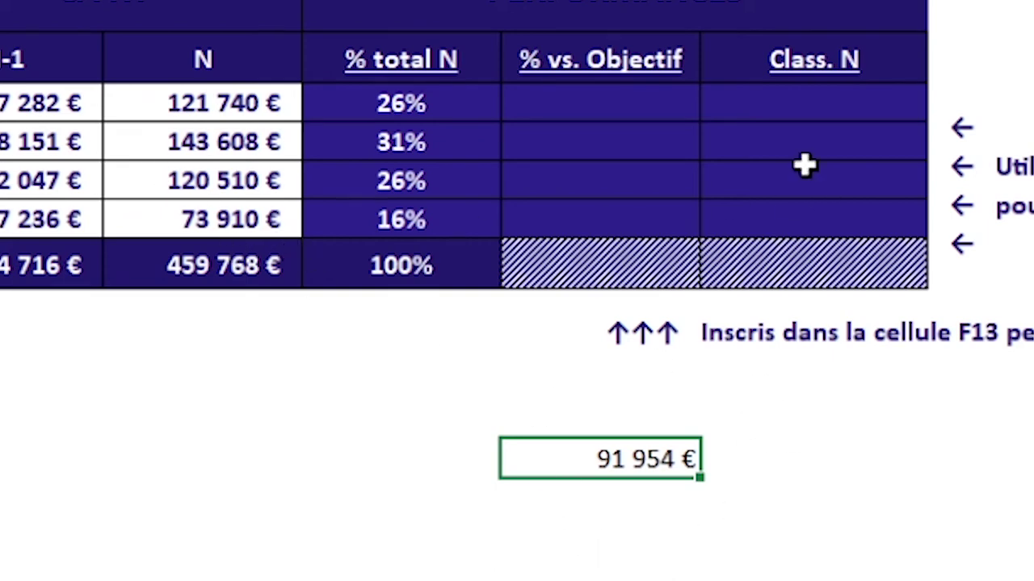
# Select the four % vs. Objectif cells, ending on the first one.
pyautogui.moveTo(542, 101); pyautogui.dragTo(544, 198)
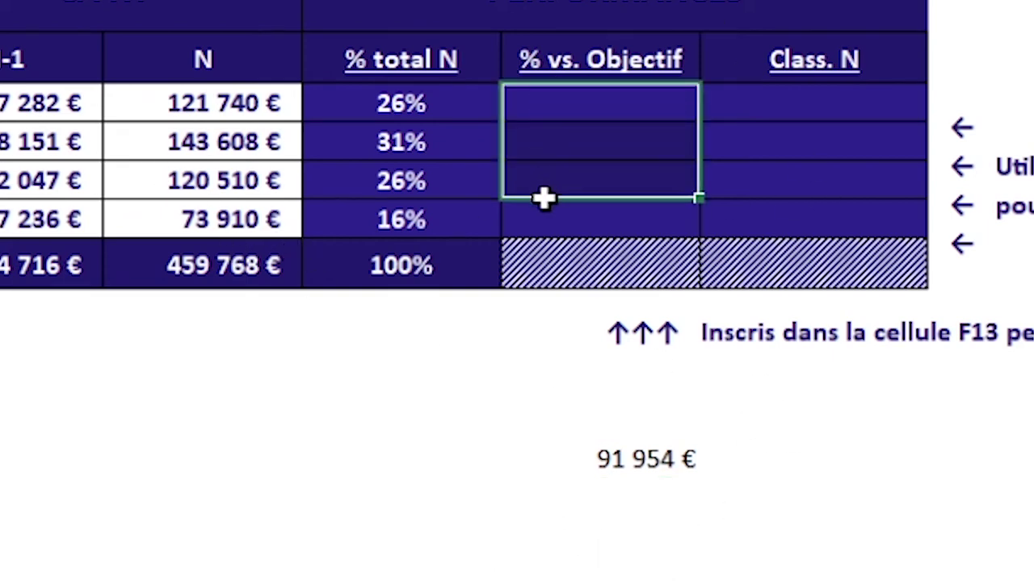
pyautogui.moveTo(595, 101); pyautogui.dragTo(595, 173)
pyautogui.click(604, 218)
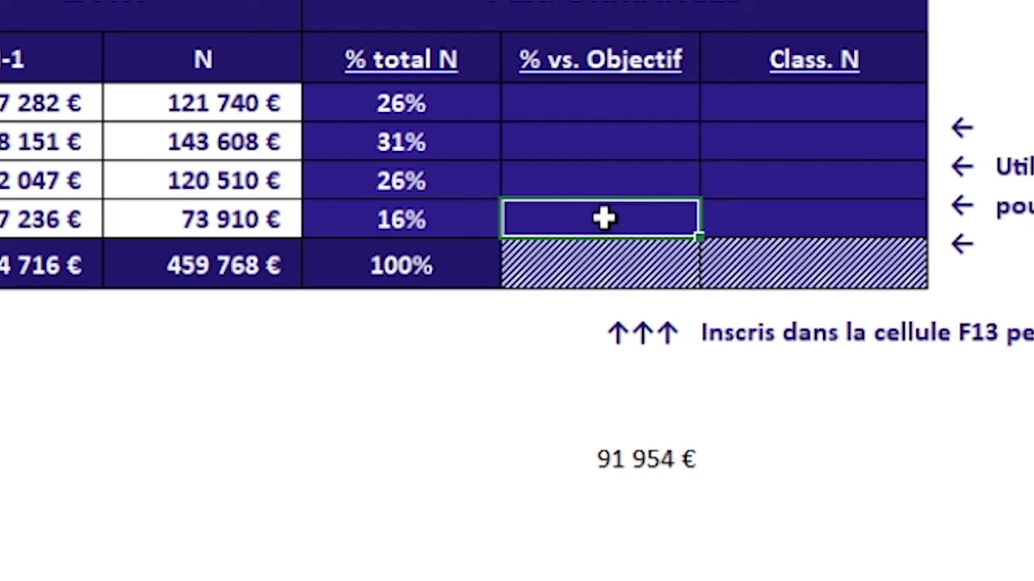
pyautogui.click(595, 102)
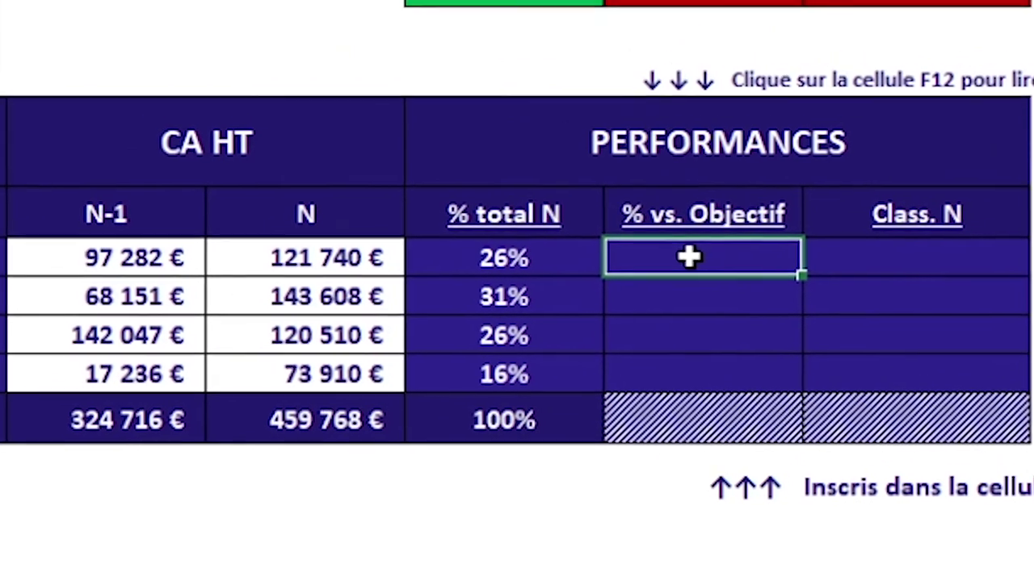
# Enter =D13/(D17/5) in Commercial 1's % vs. Objectif cell, showing 132%.
pyautogui.write('=')
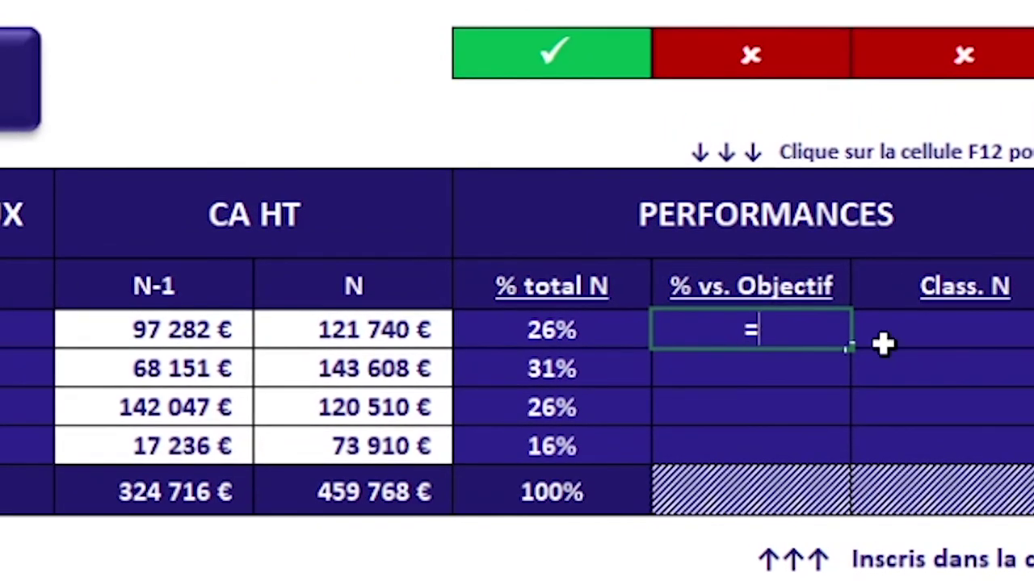
pyautogui.click(312, 329)
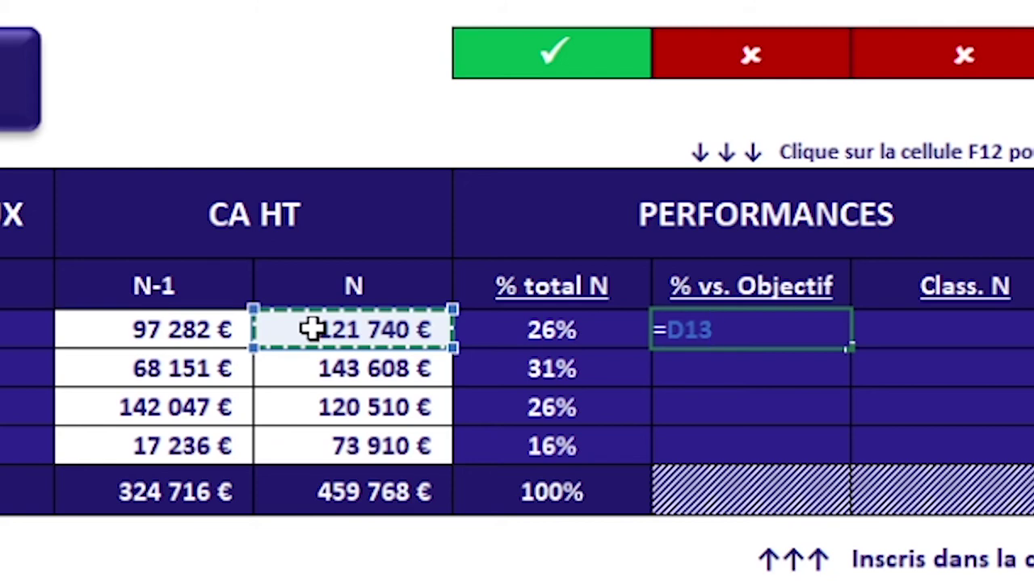
pyautogui.write('/(')
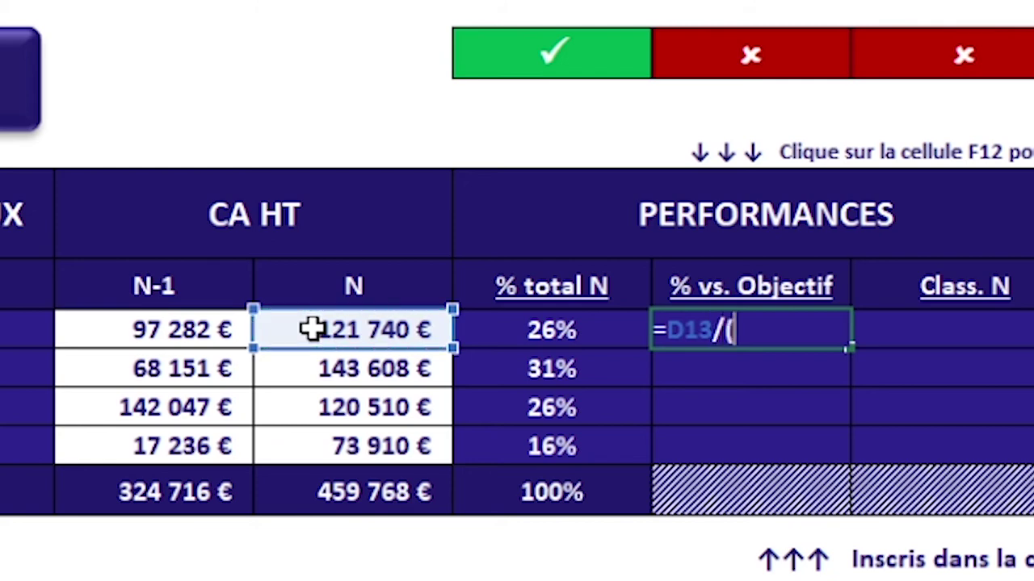
pyautogui.click(347, 488)
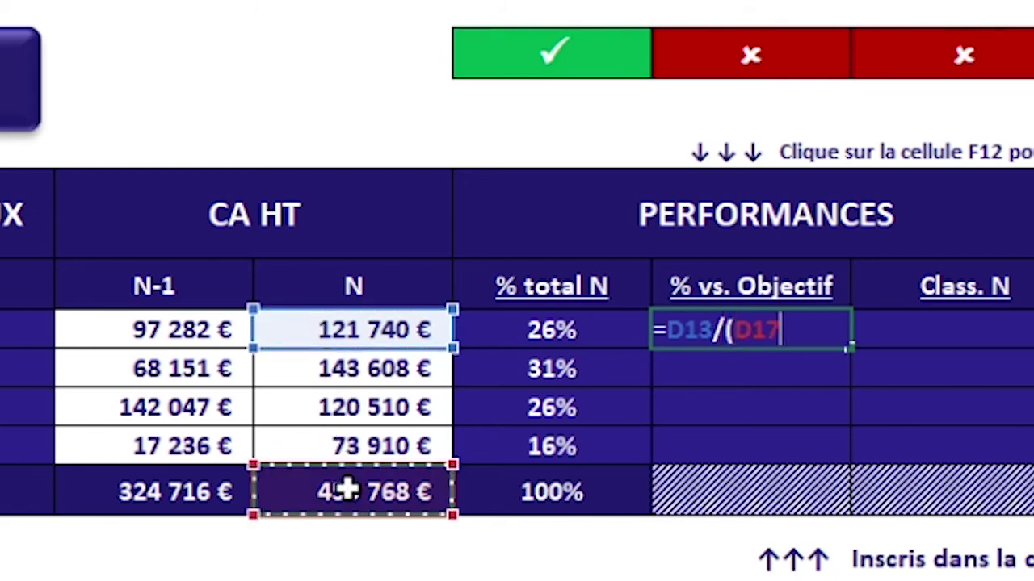
pyautogui.write('/5)')
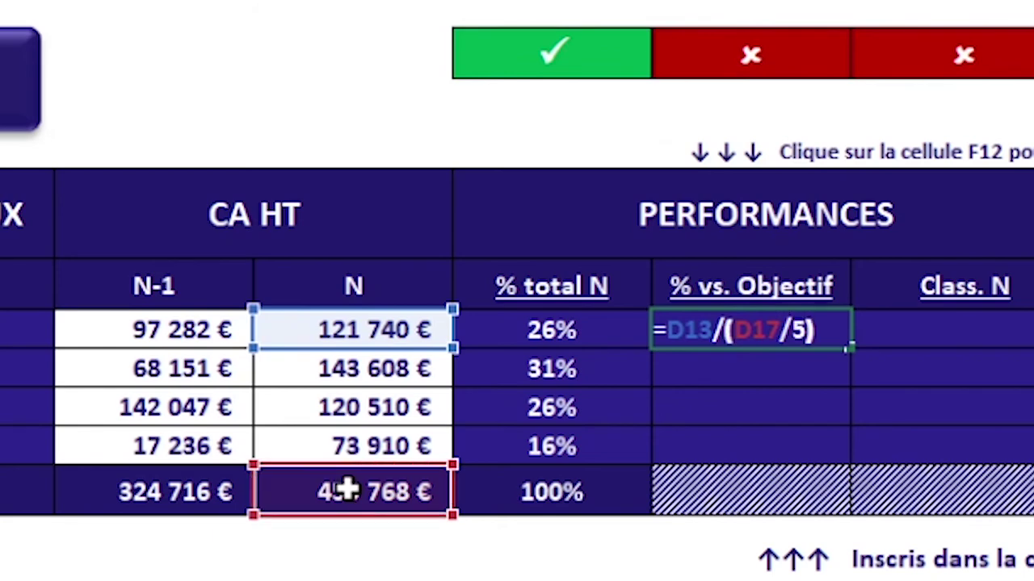
pyautogui.press('Return')
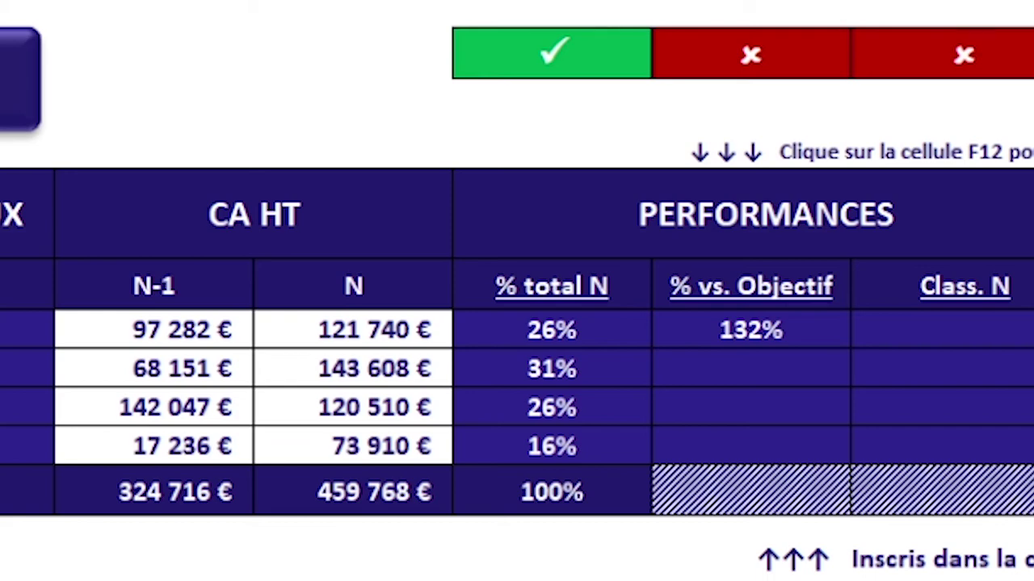
pyautogui.click(711, 328)
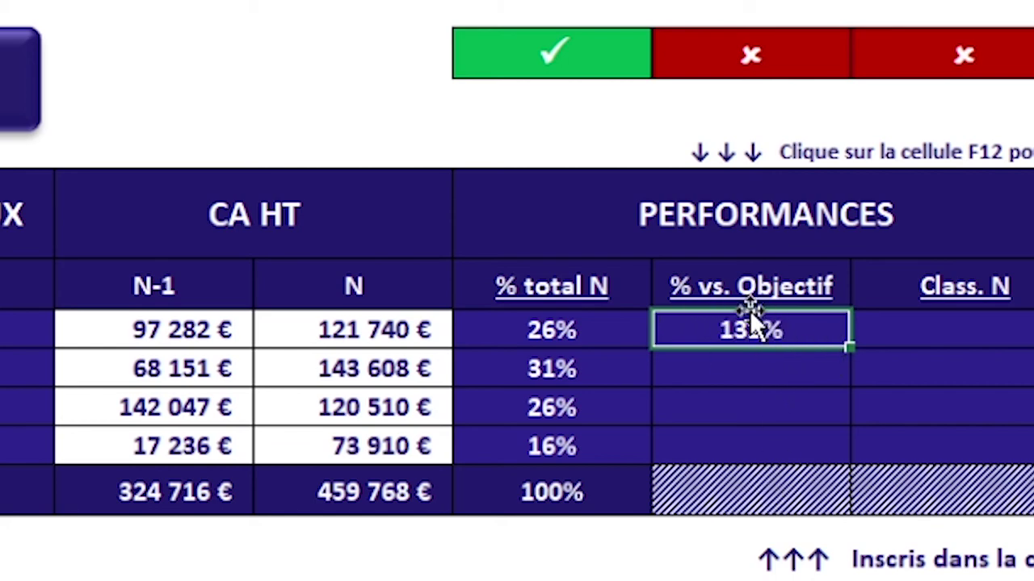
# Turn D13 into $D$13 in the first % vs. Objectif formula, still giving 132%.
pyautogui.doubleClick(753, 329)
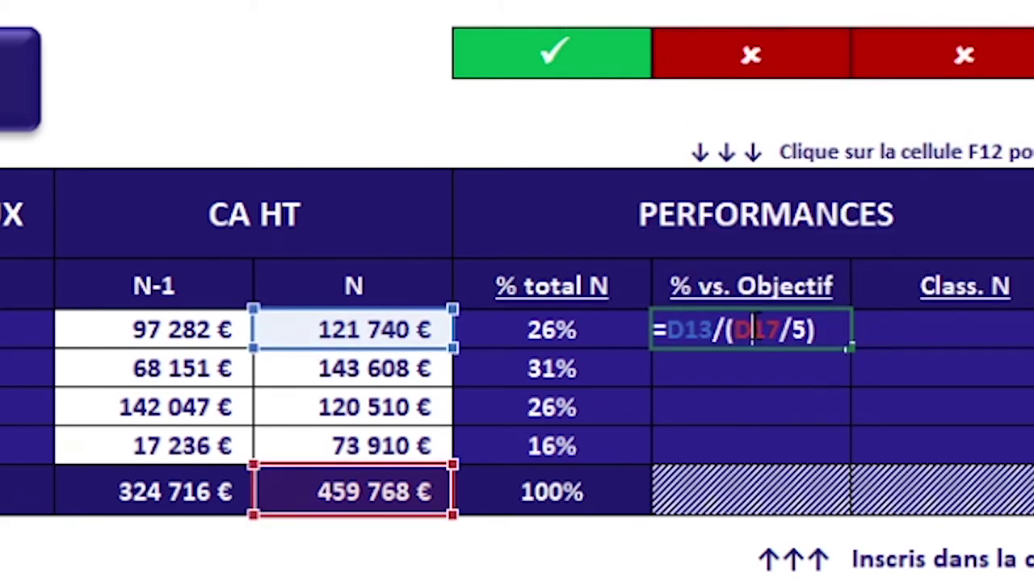
pyautogui.doubleClick(694, 329)
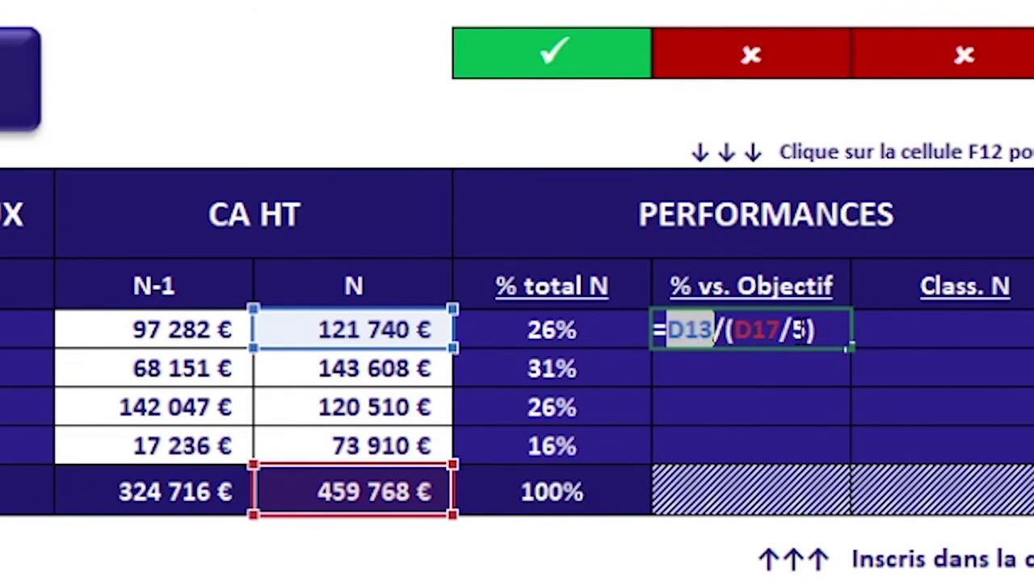
pyautogui.click(724, 330)
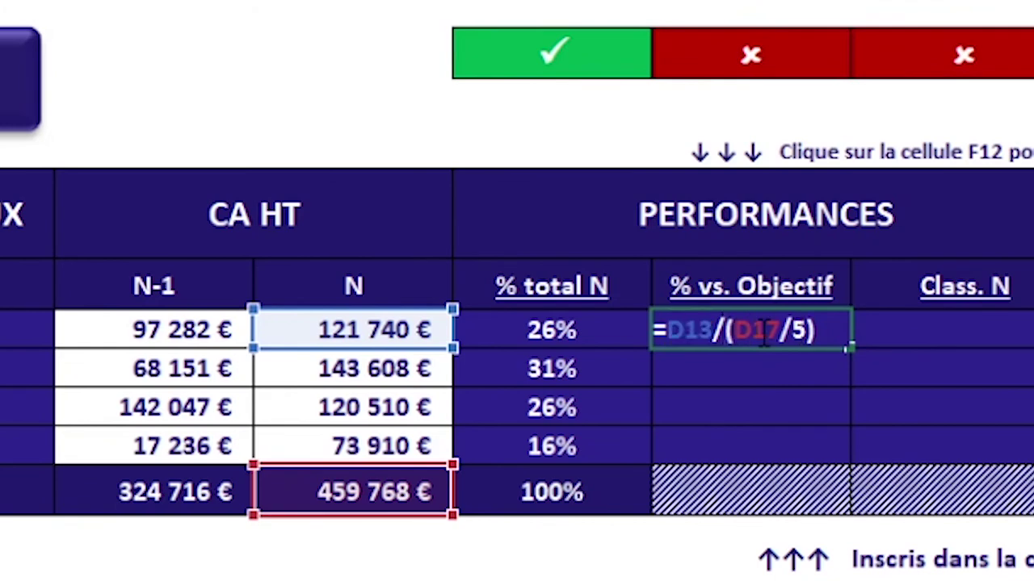
pyautogui.doubleClick(762, 331)
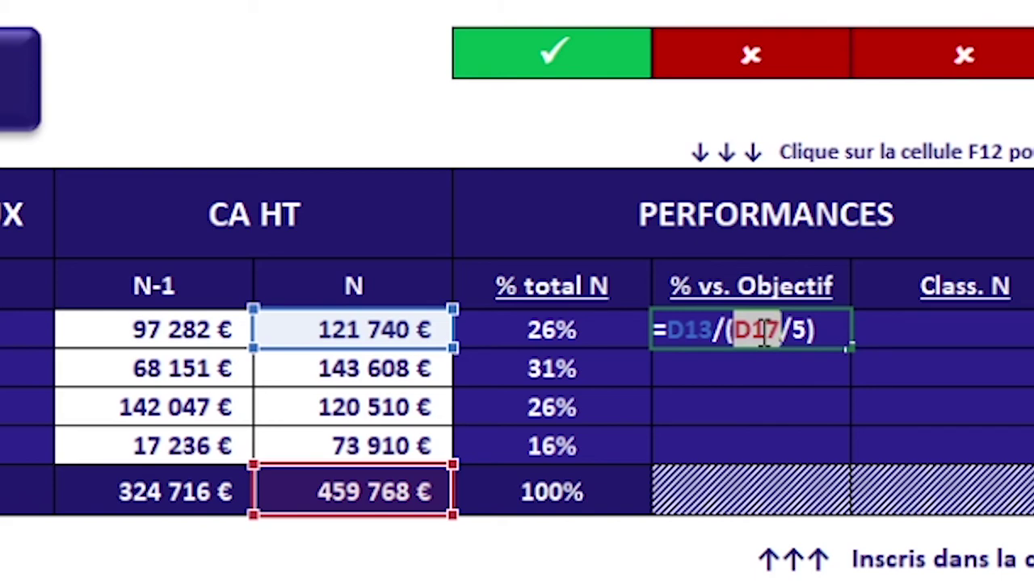
pyautogui.click(698, 331)
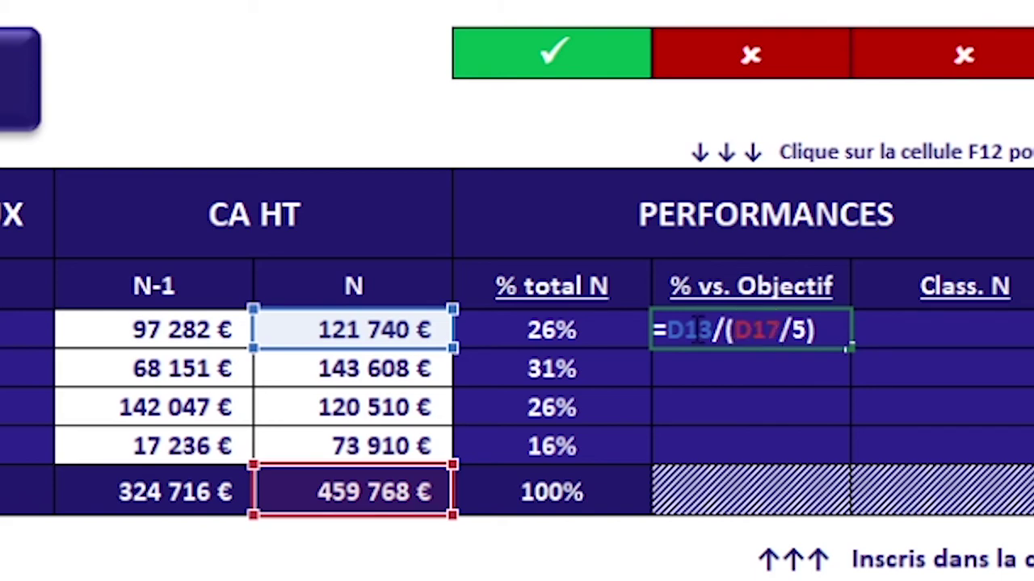
pyautogui.doubleClick(695, 332)
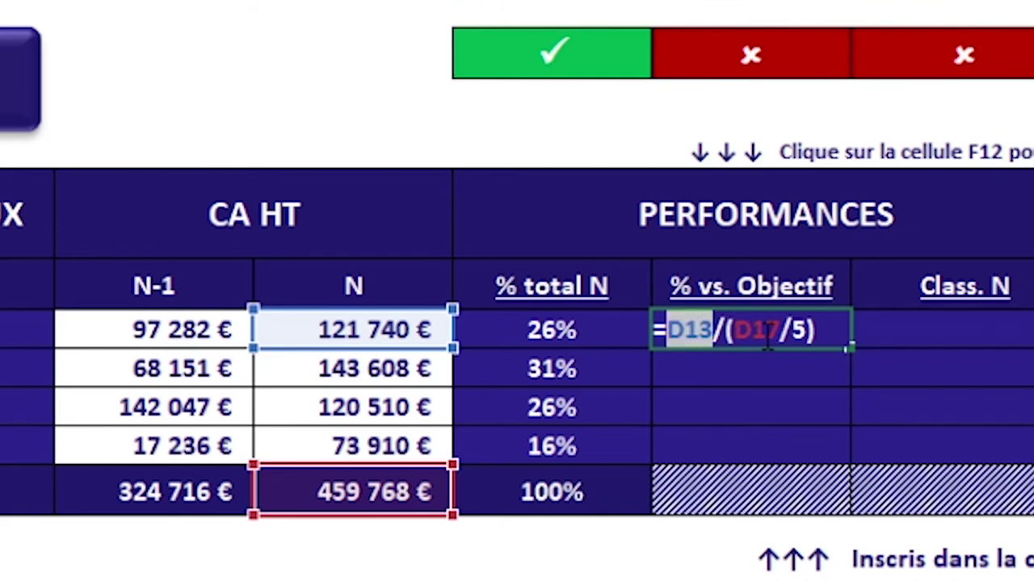
pyautogui.press('F4')
pyautogui.press('Return')
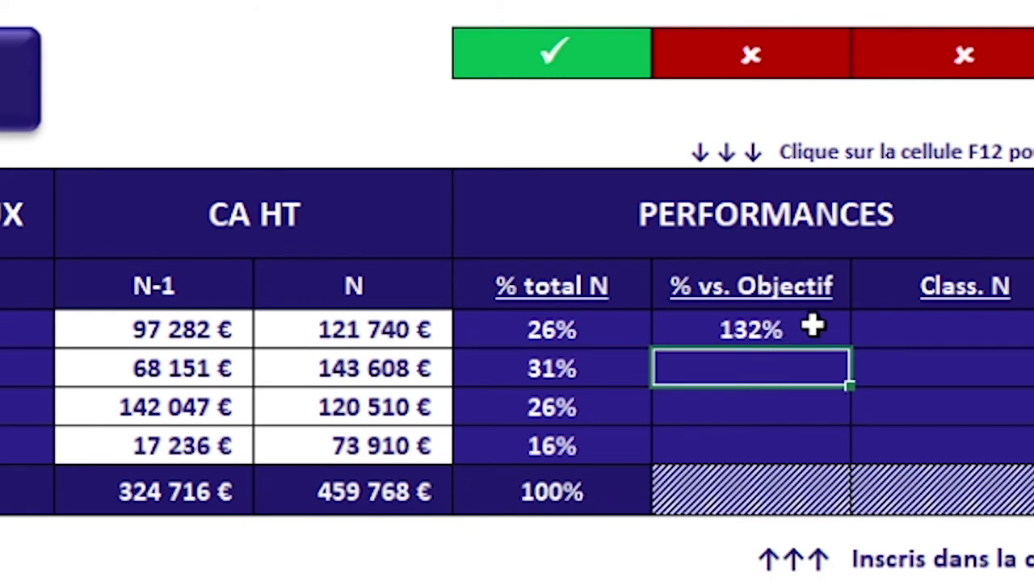
# Fill the 132% formula down four rows and inspect the second row's =$D$13/(D18/5).
pyautogui.click(813, 326)
pyautogui.moveTo(847, 347); pyautogui.dragTo(845, 458)
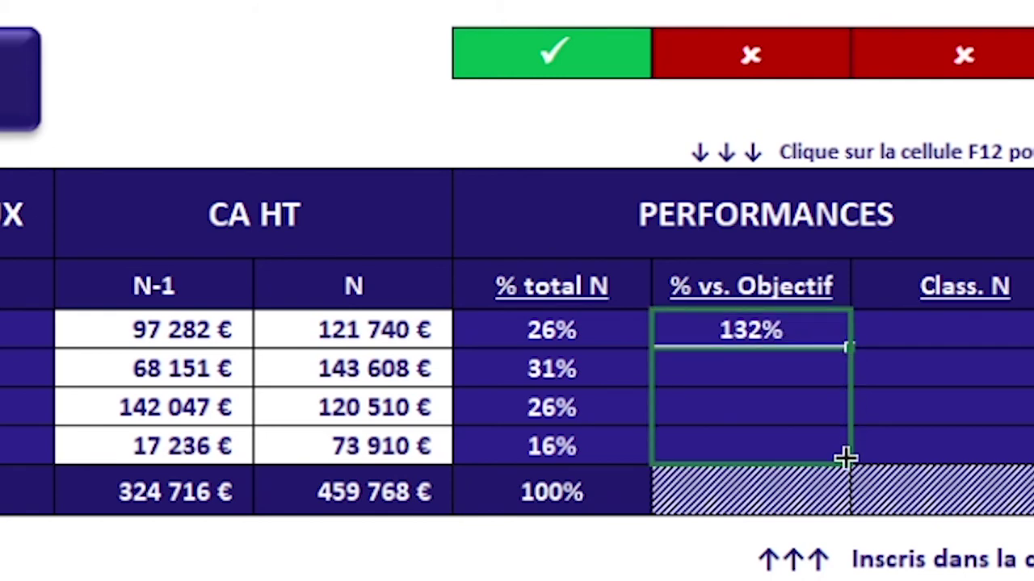
pyautogui.doubleClick(779, 368)
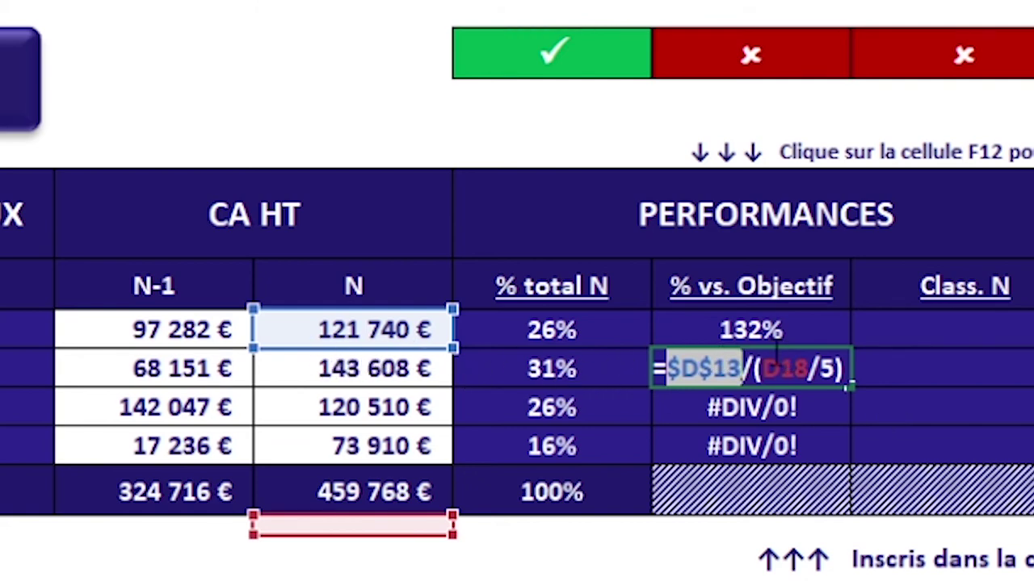
# Change the first % vs. Objectif formula to =D13/($D$17/5), keeping 132%.
pyautogui.press('Escape')
pyautogui.click(710, 324)
pyautogui.doubleClick(713, 323)
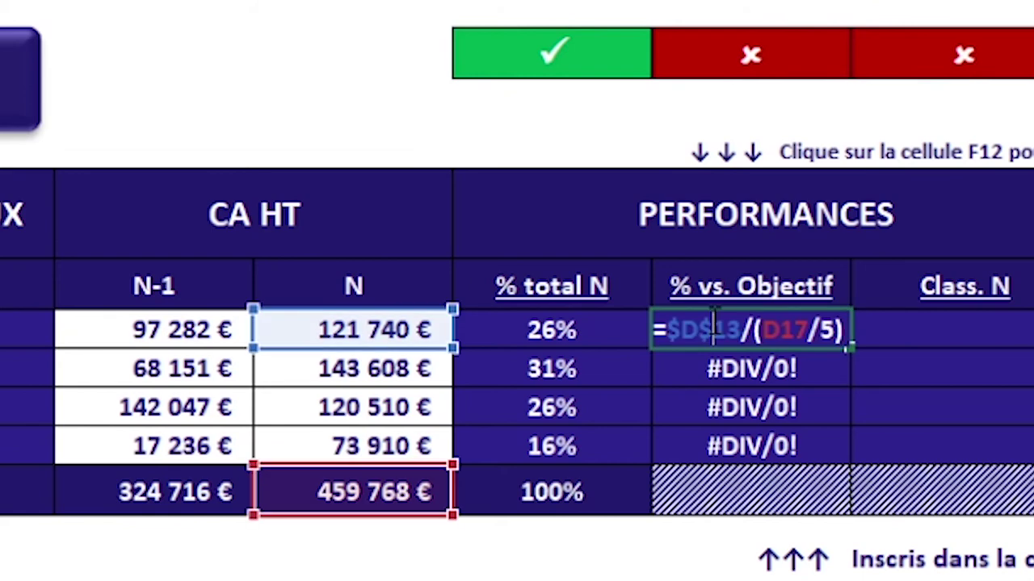
pyautogui.doubleClick(715, 323)
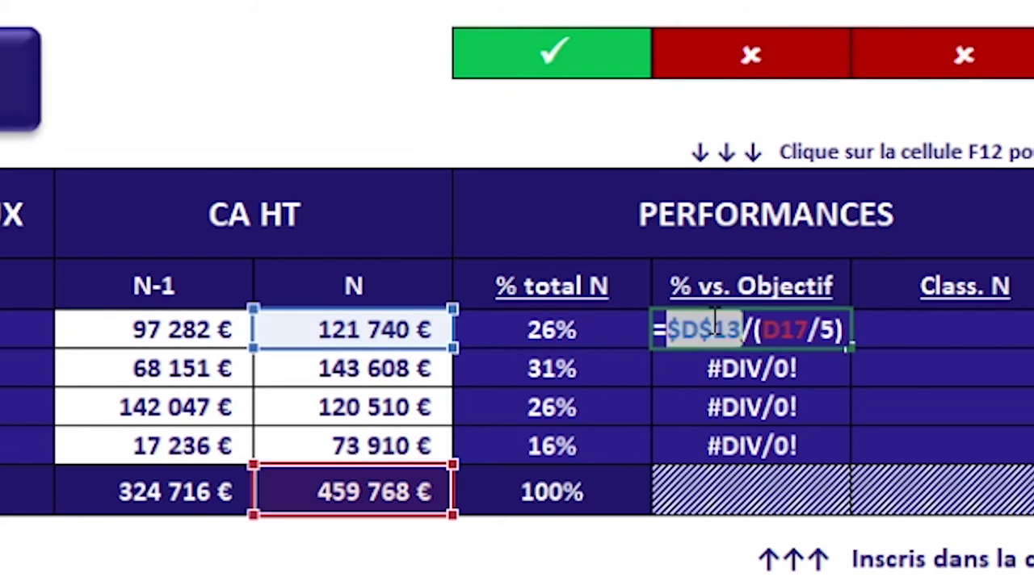
pyautogui.press('F4')
pyautogui.press('F4')
pyautogui.press('F4')
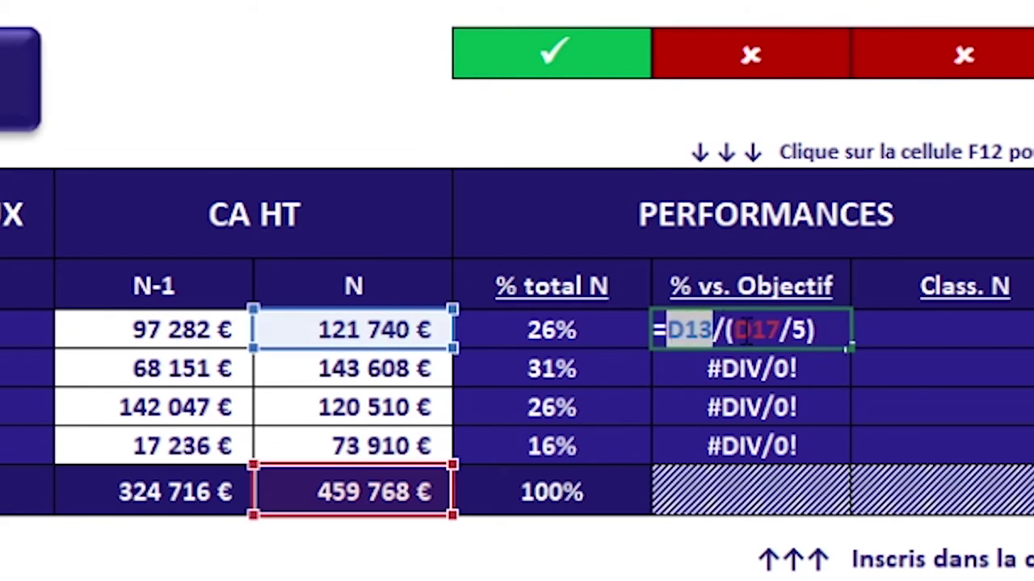
pyautogui.click(749, 331)
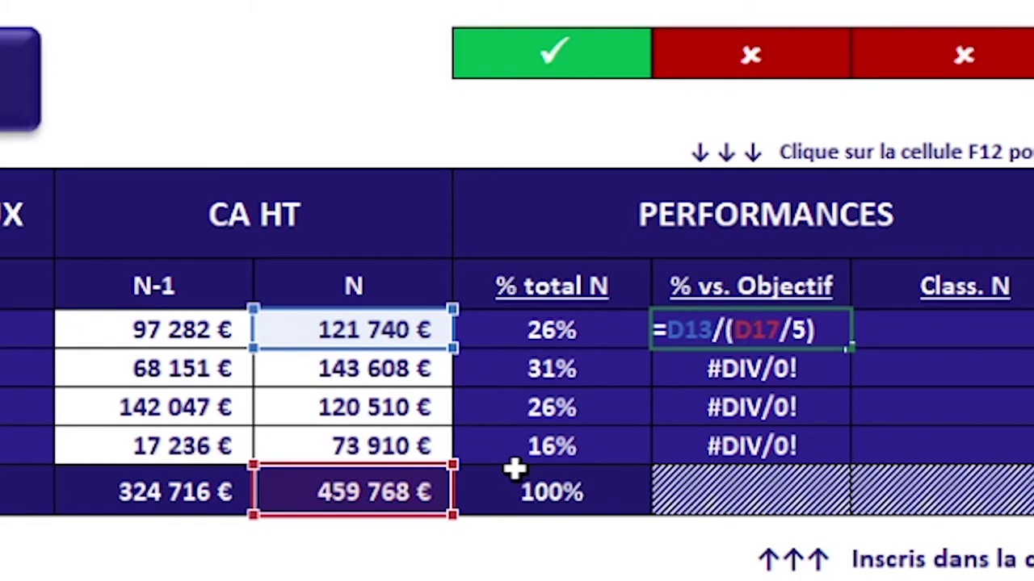
pyautogui.press('F4')
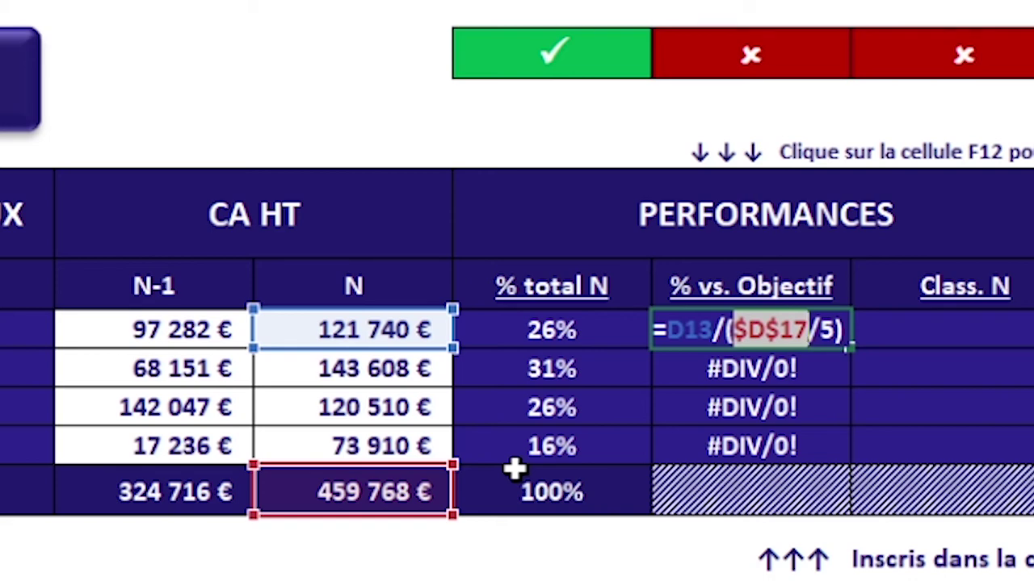
pyautogui.press('Return')
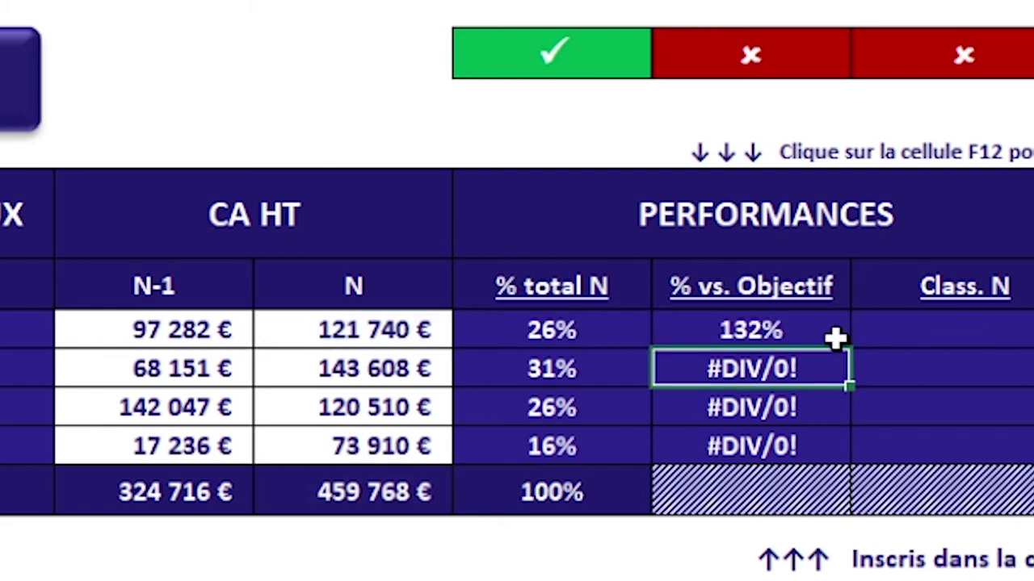
# Copy F12's % vs. Objectif formula down to F15 and verify 132%, 156%, 131% and 80%.
pyautogui.click(737, 331)
pyautogui.moveTo(851, 348); pyautogui.dragTo(848, 449)
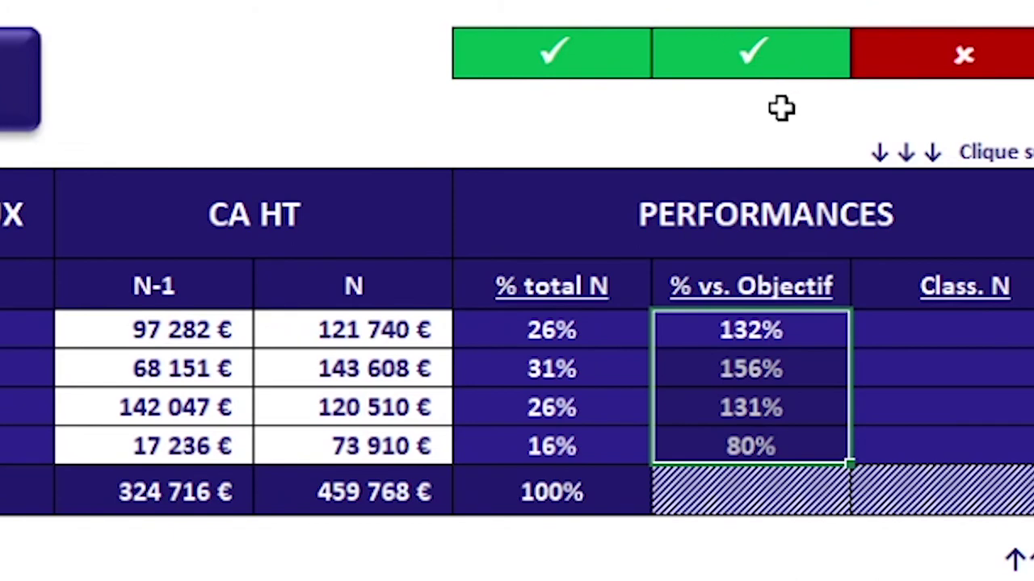
pyautogui.click(800, 448)
pyautogui.click(814, 329)
pyautogui.moveTo(814, 330); pyautogui.dragTo(812, 406)
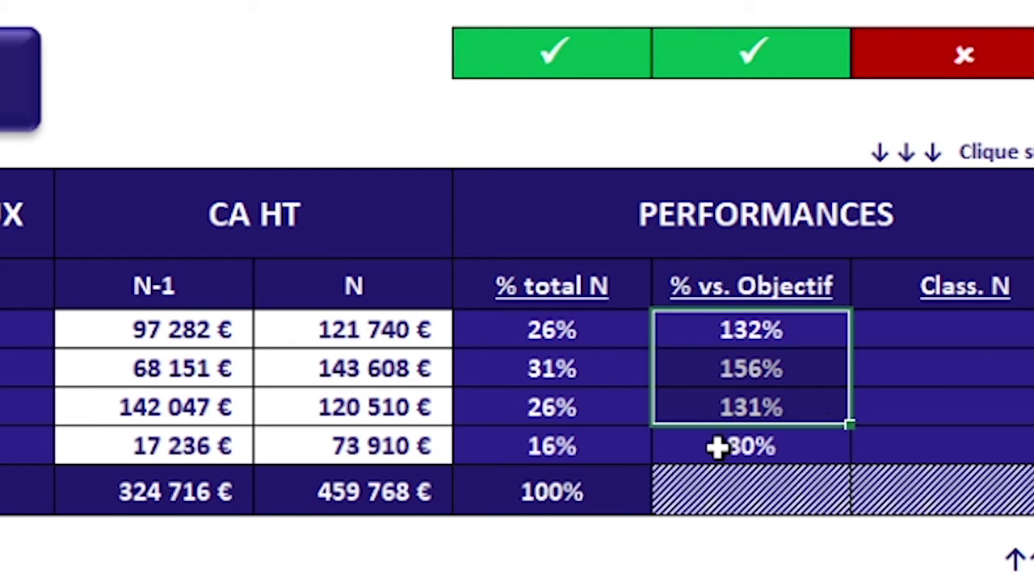
pyautogui.click(689, 443)
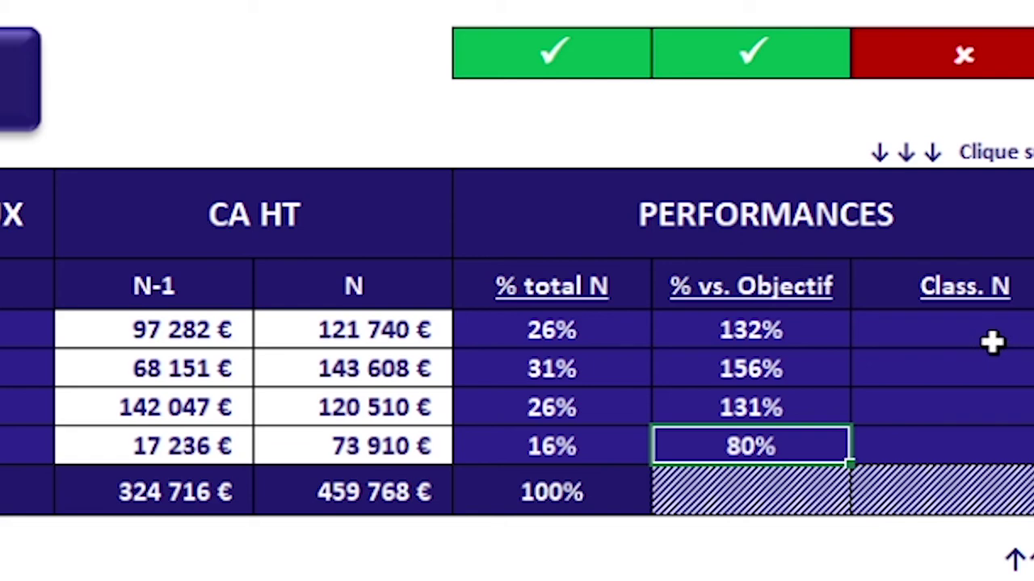
pyautogui.click(992, 342)
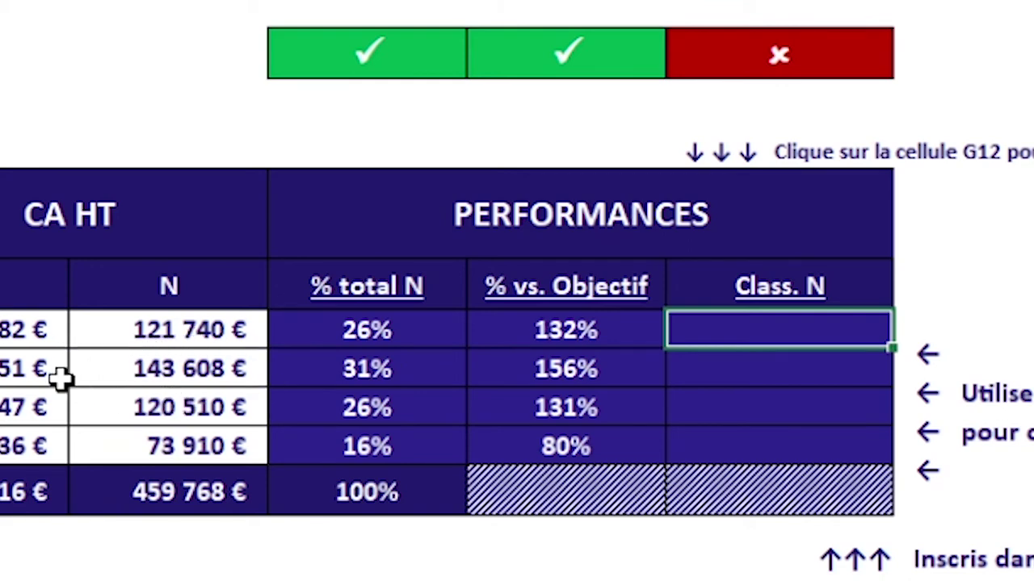
# Enter =RANG(D13;D13:D16;0) in G12 to rank the first N revenue in descending order.
pyautogui.click(133, 368)
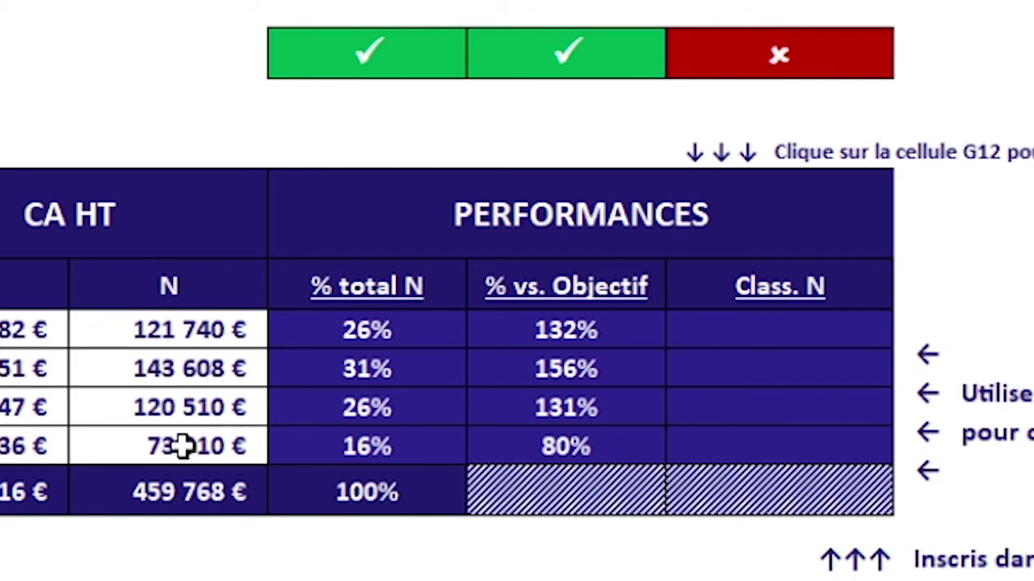
pyautogui.click(833, 340)
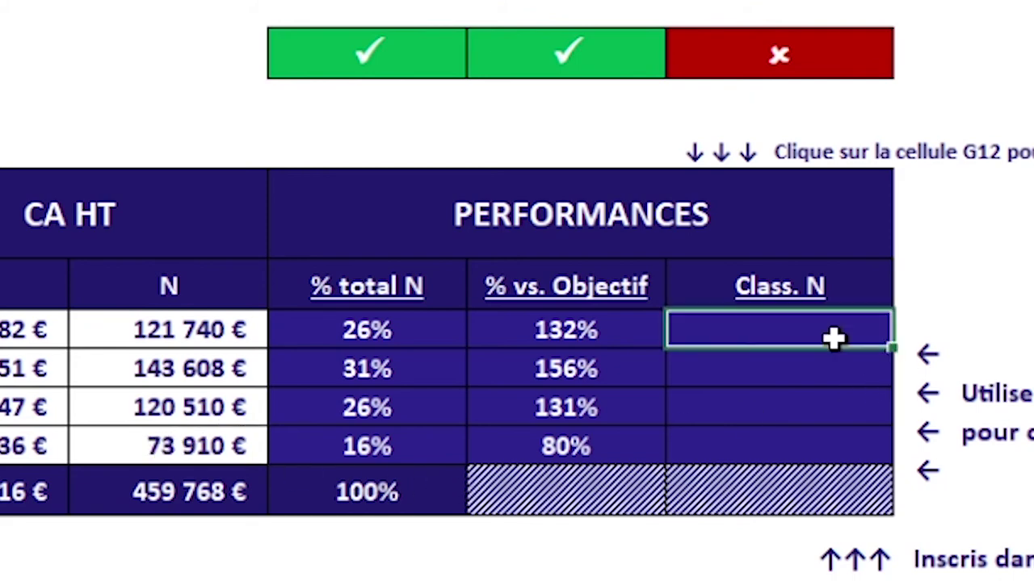
pyautogui.write('=RANG(')
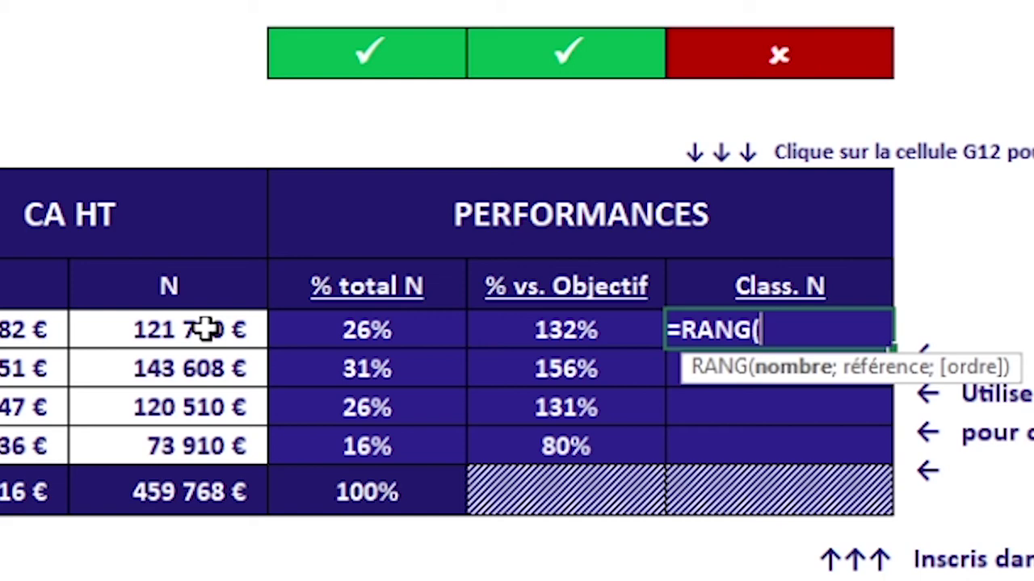
pyautogui.click(206, 329)
pyautogui.write(';')
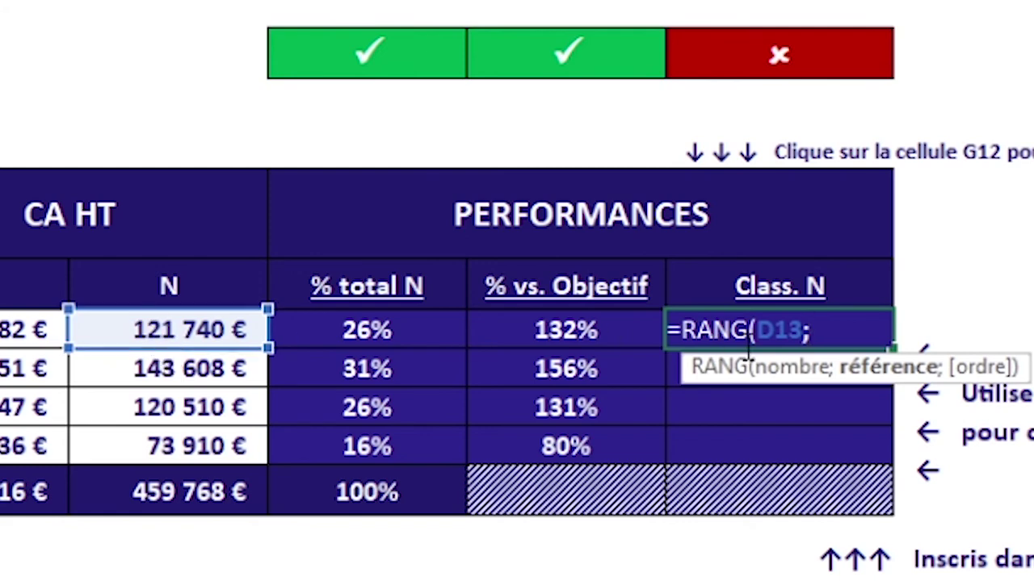
pyautogui.moveTo(215, 327); pyautogui.dragTo(214, 437)
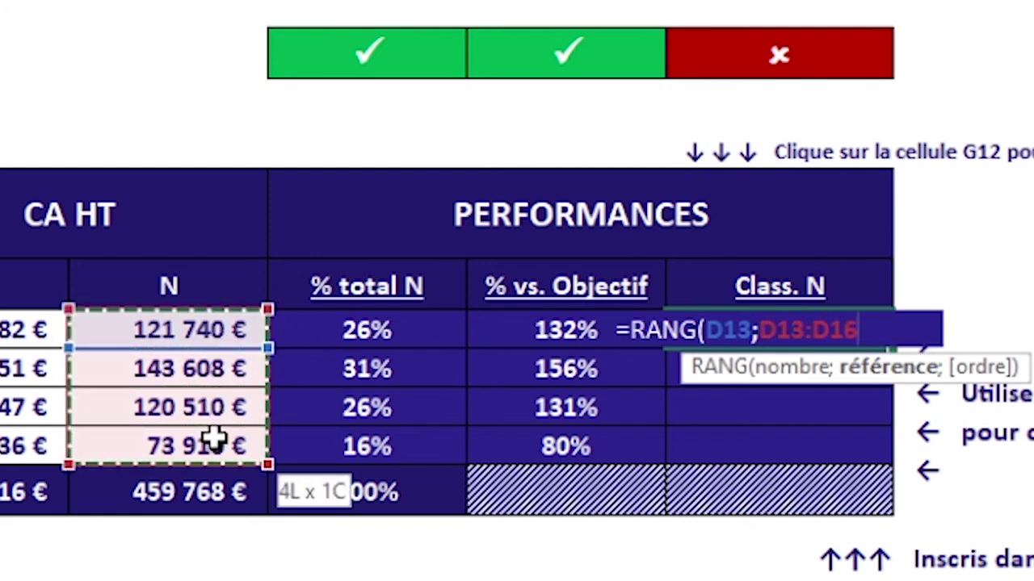
pyautogui.doubleClick(729, 329)
pyautogui.click(895, 324)
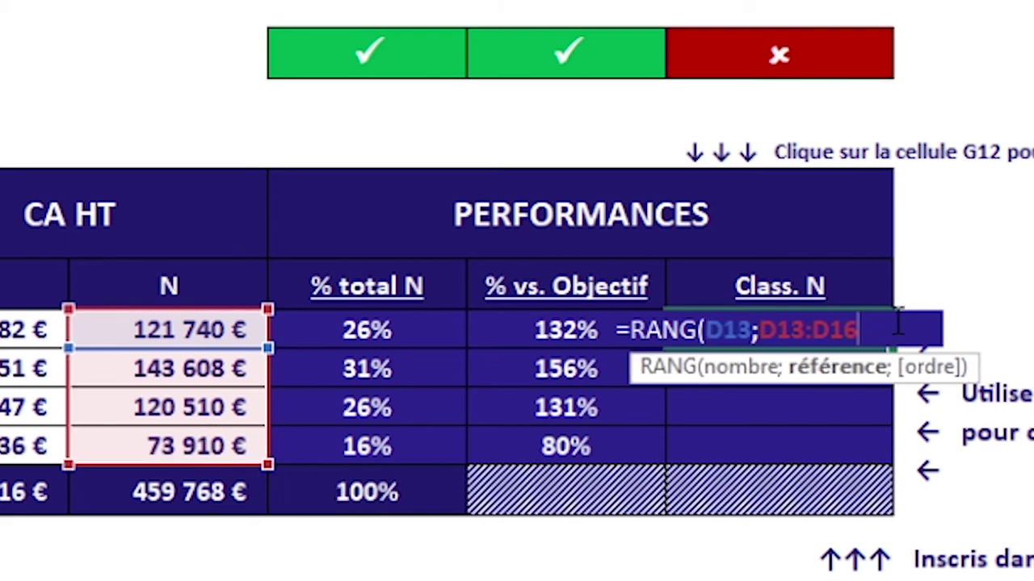
pyautogui.write(';')
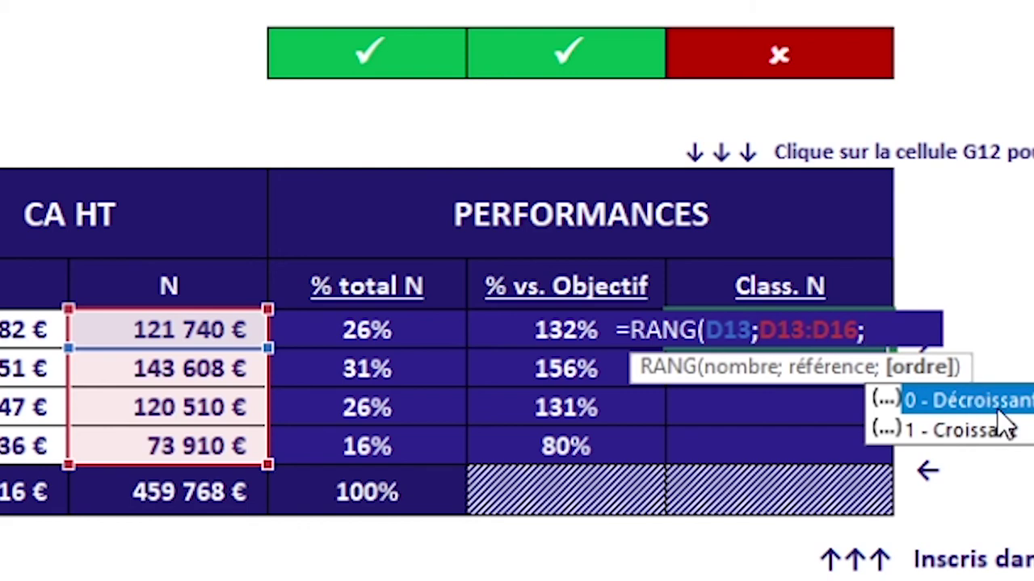
pyautogui.doubleClick(981, 402)
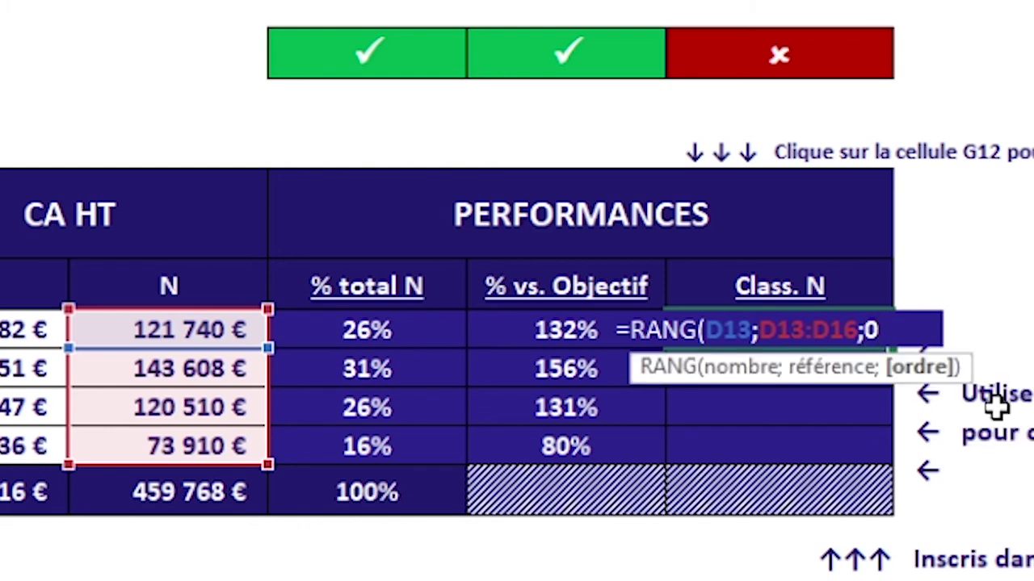
pyautogui.write(')')
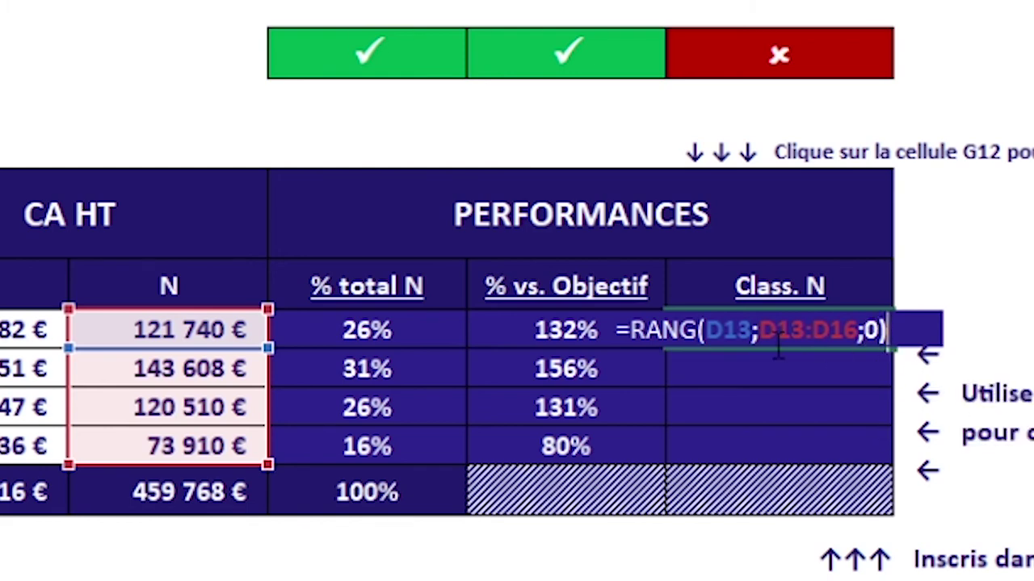
pyautogui.press('Return')
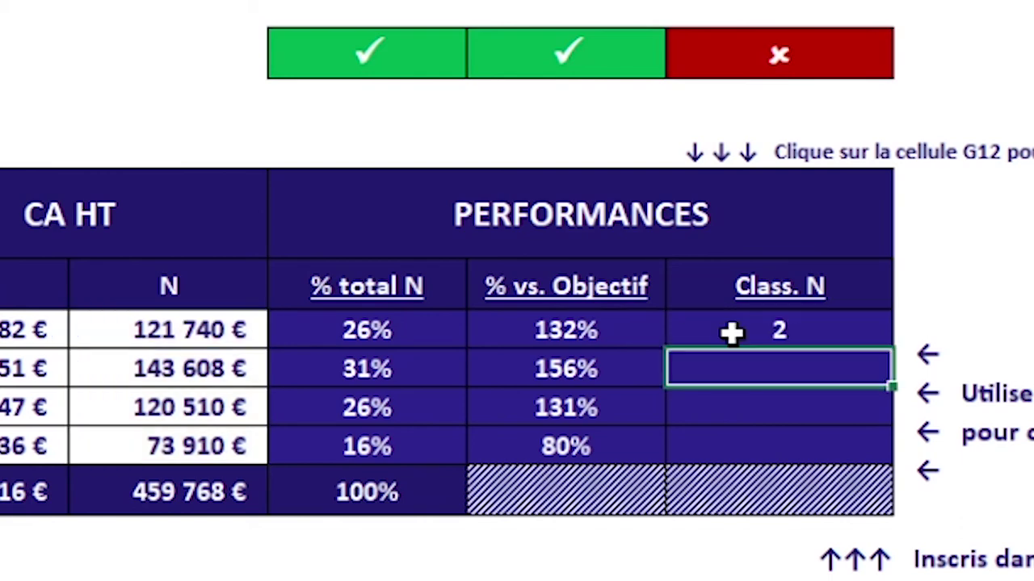
# Copy G12's rank formula down to G15, which gives 2 in every row.
pyautogui.click(819, 332)
pyautogui.moveTo(891, 346); pyautogui.dragTo(892, 464)
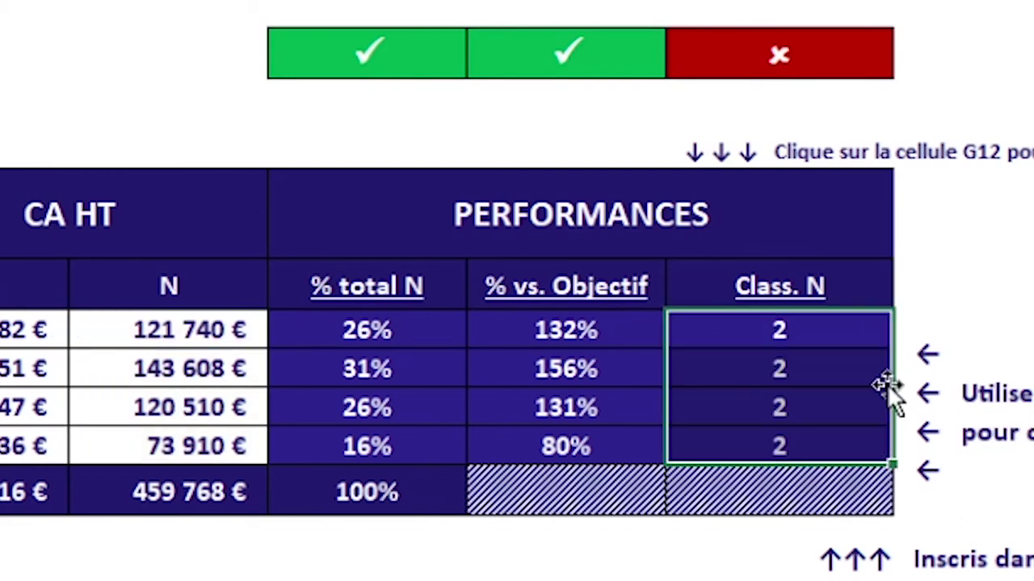
pyautogui.click(802, 331)
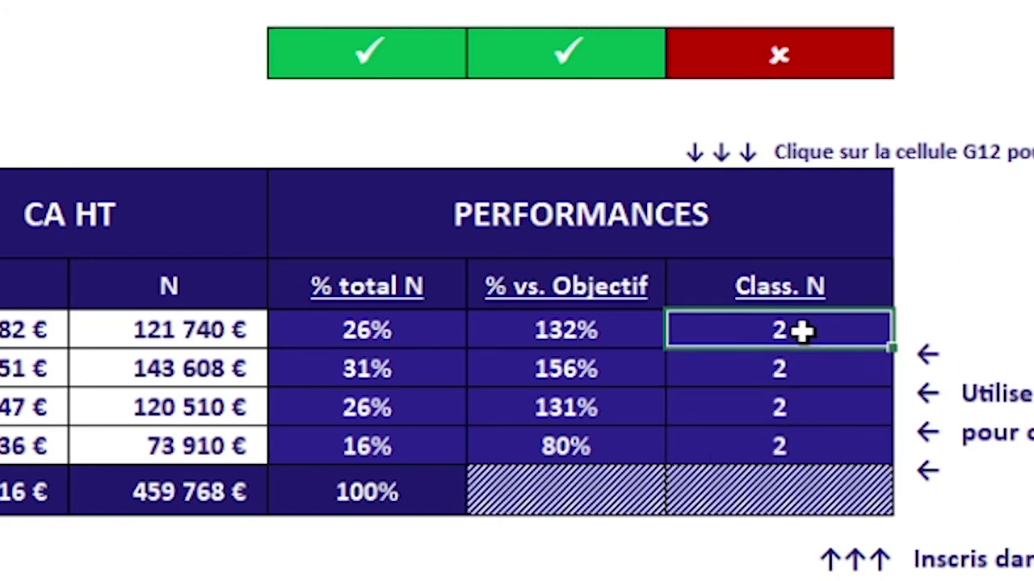
# Inspect G13's formula to find the shifted D14:D17 range, then reopen G12's formula for editing.
pyautogui.click(828, 369)
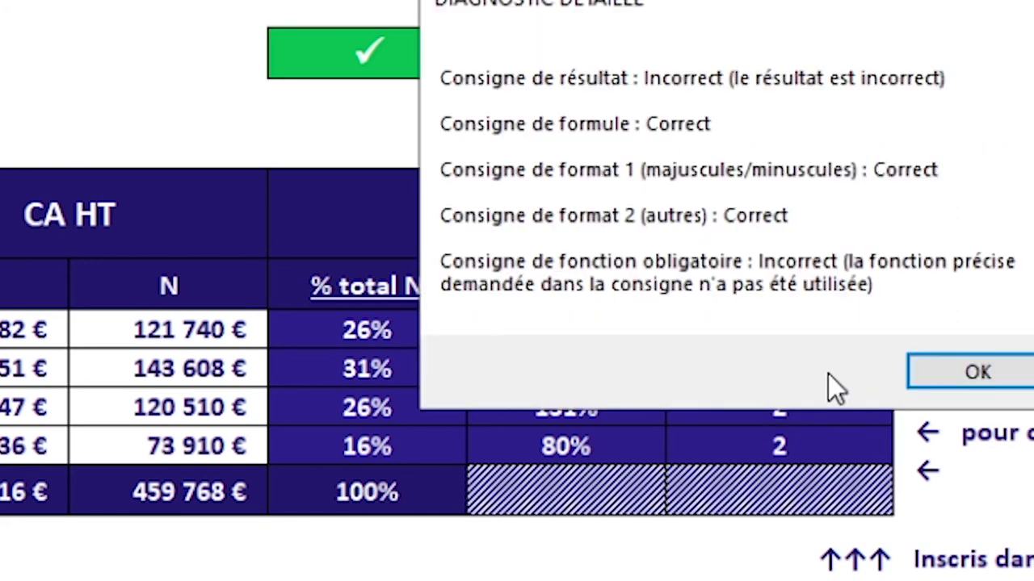
pyautogui.press('Return')
pyautogui.doubleClick(828, 372)
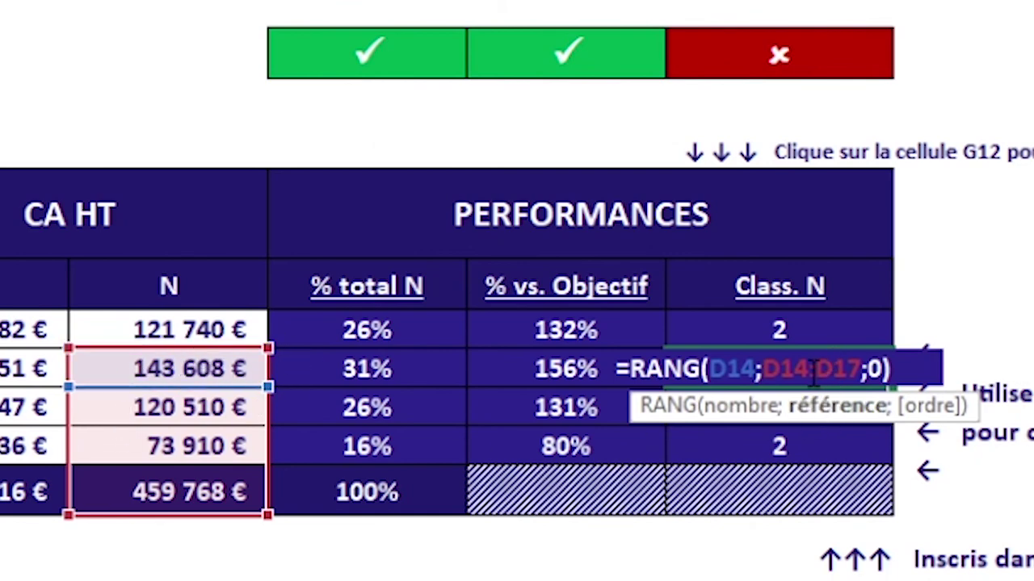
pyautogui.click(807, 414)
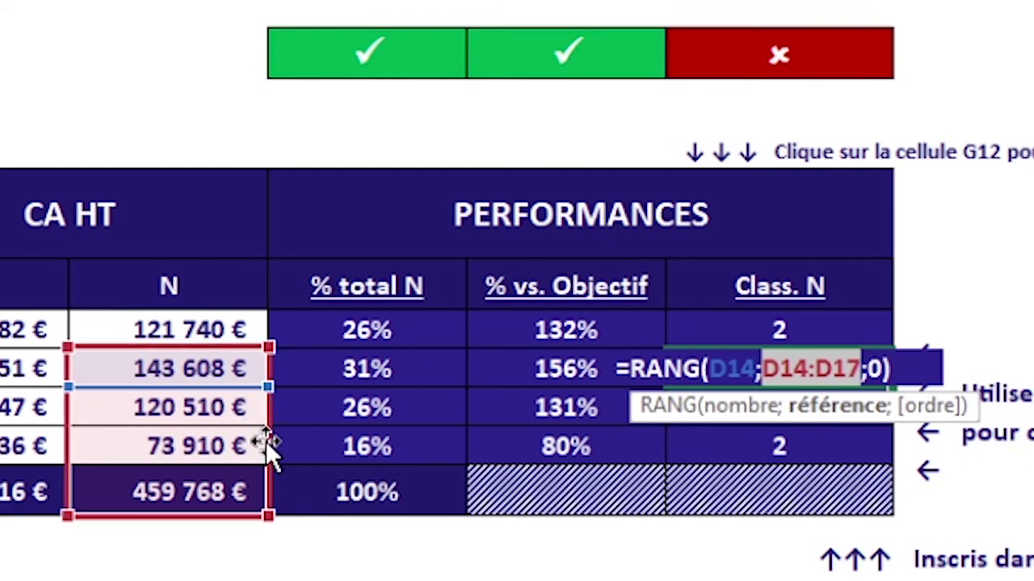
pyautogui.hotkey('ctrl', 'Return')
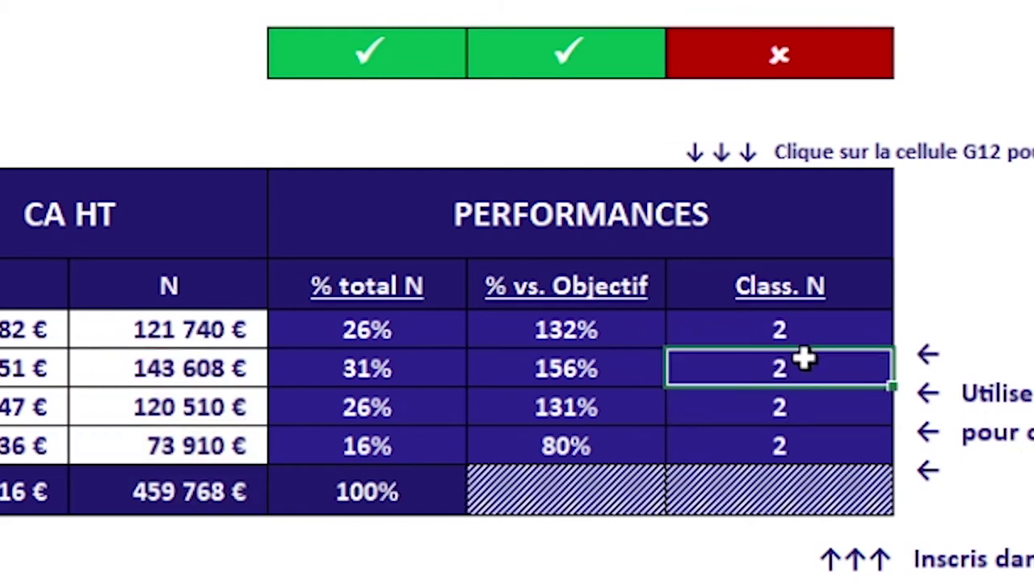
pyautogui.click(768, 330)
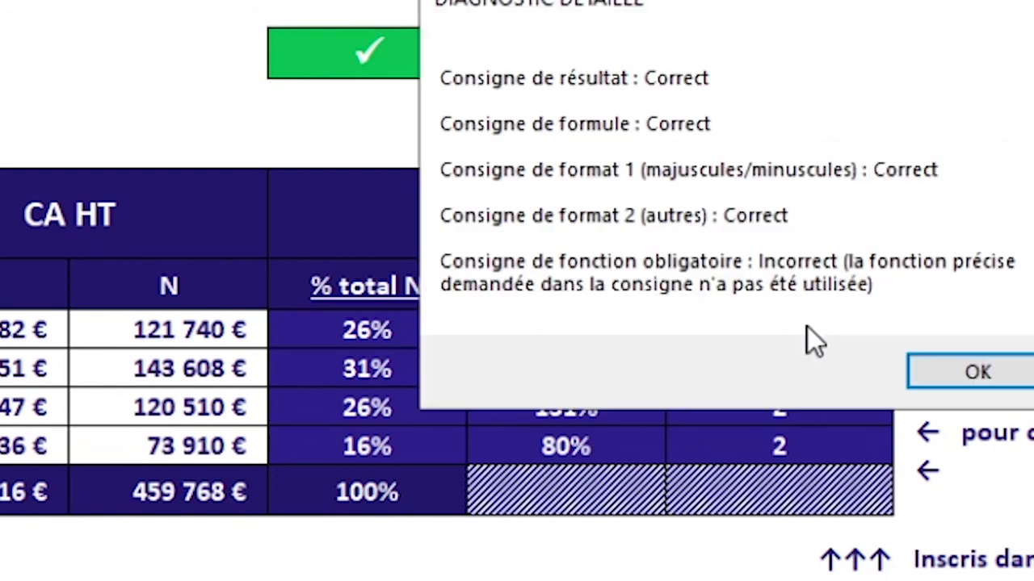
pyautogui.press('Return')
pyautogui.doubleClick(806, 330)
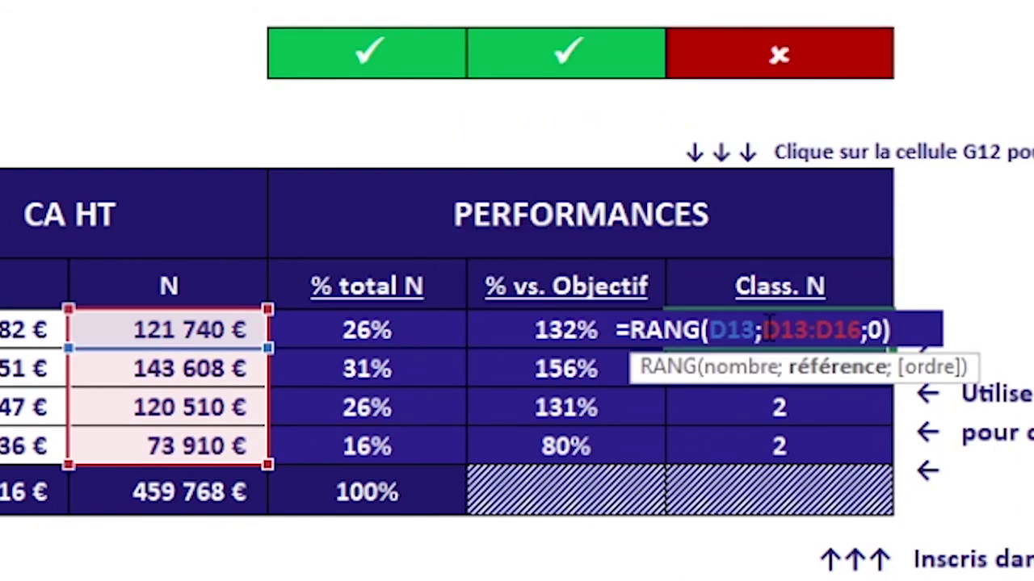
# Make G12's ranking range absolute so it reads =RANG(D13;$D$13:$D$16;0).
pyautogui.click(832, 368)
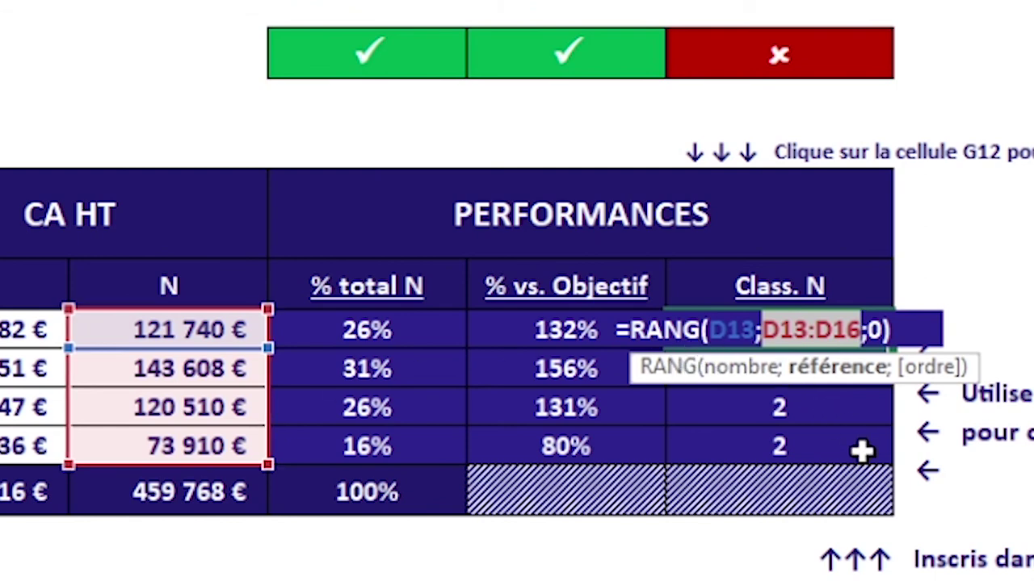
pyautogui.press('F4')
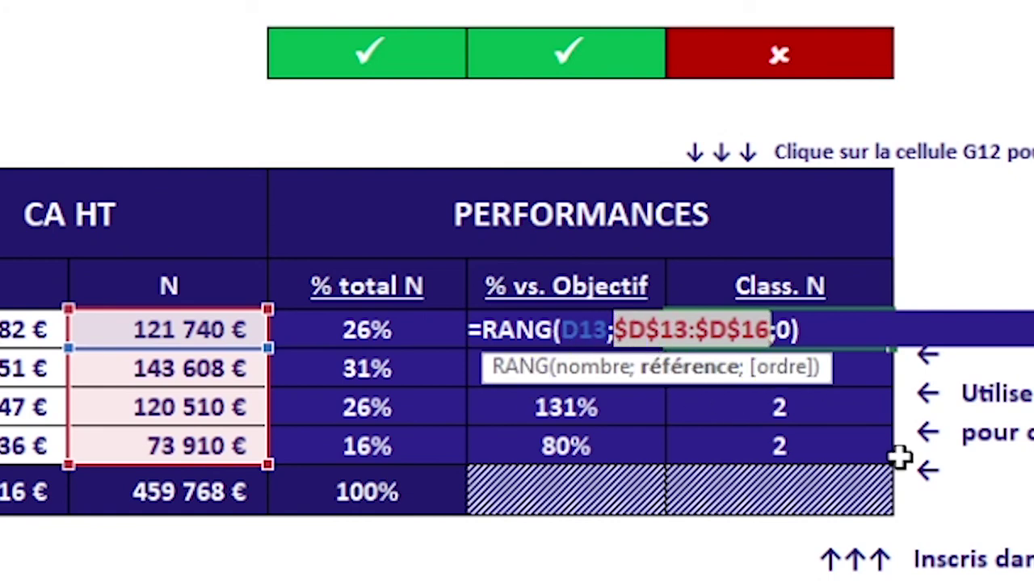
# Commit the corrected rank in G12 and fill it to G15, giving ranks 2, 1, 3, 4.
pyautogui.press('Return')
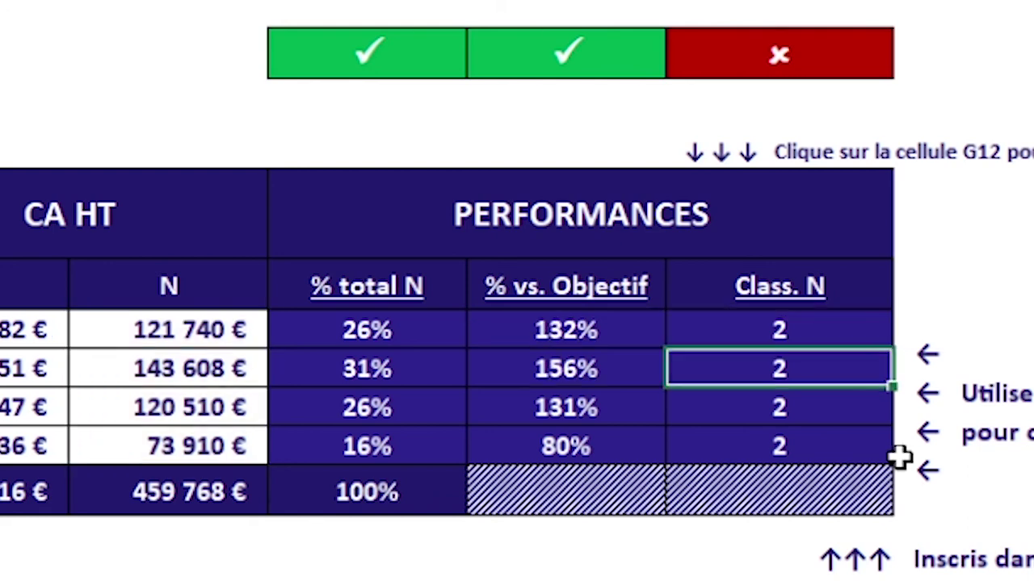
pyautogui.click(835, 323)
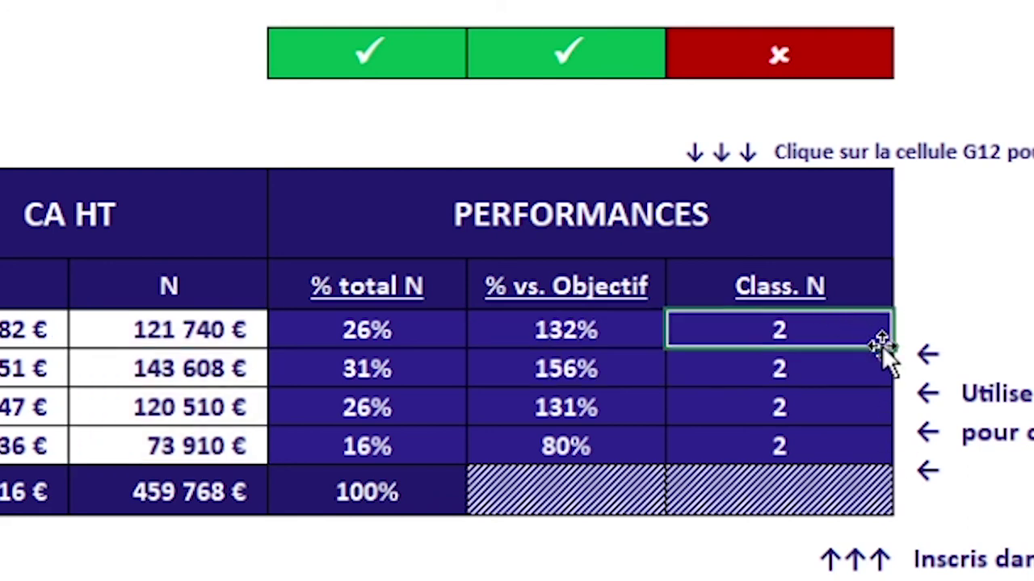
pyautogui.moveTo(890, 348)
pyautogui.mouseDown()
pyautogui.moveTo(892, 434)
pyautogui.moveTo(877, 459)
pyautogui.mouseUp()
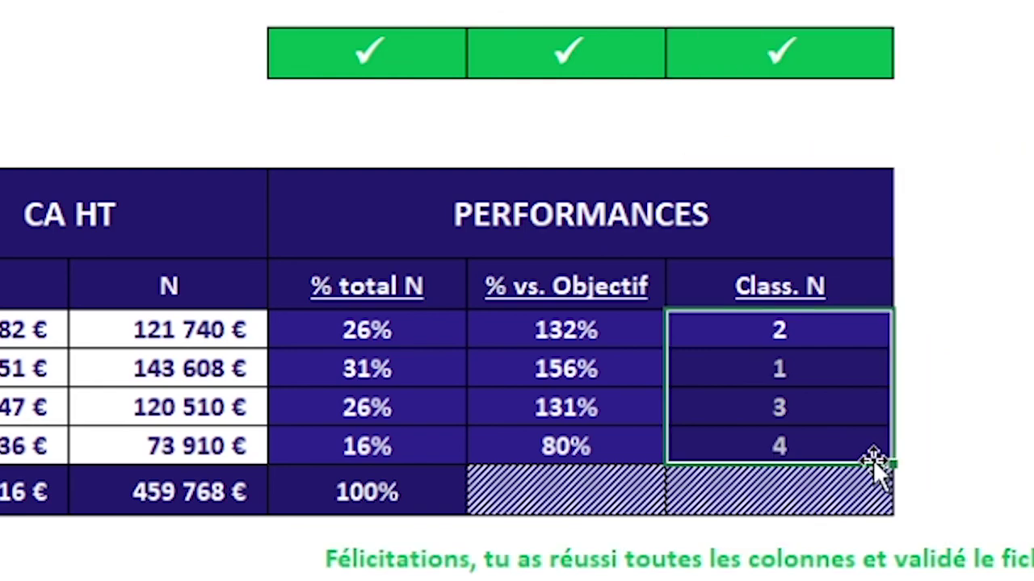